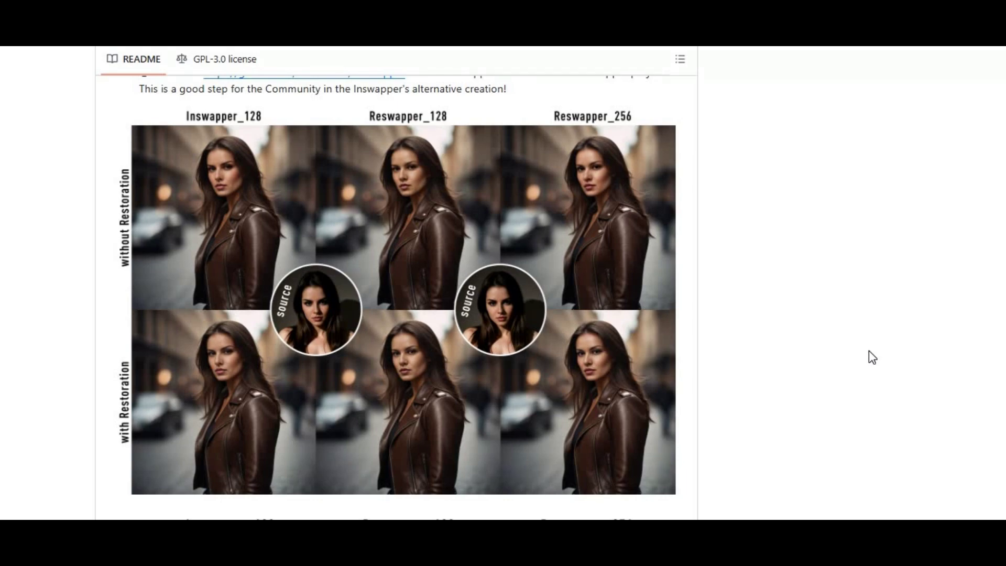
{"action": "scroll", "coordinate": [868, 354], "scroll_direction": "down", "scroll_amount": 1}
{"action": "scroll", "coordinate": [868, 354], "scroll_direction": "down", "scroll_amount": 2}
{"action": "scroll", "coordinate": [868, 354], "scroll_direction": "down", "scroll_amount": 2}
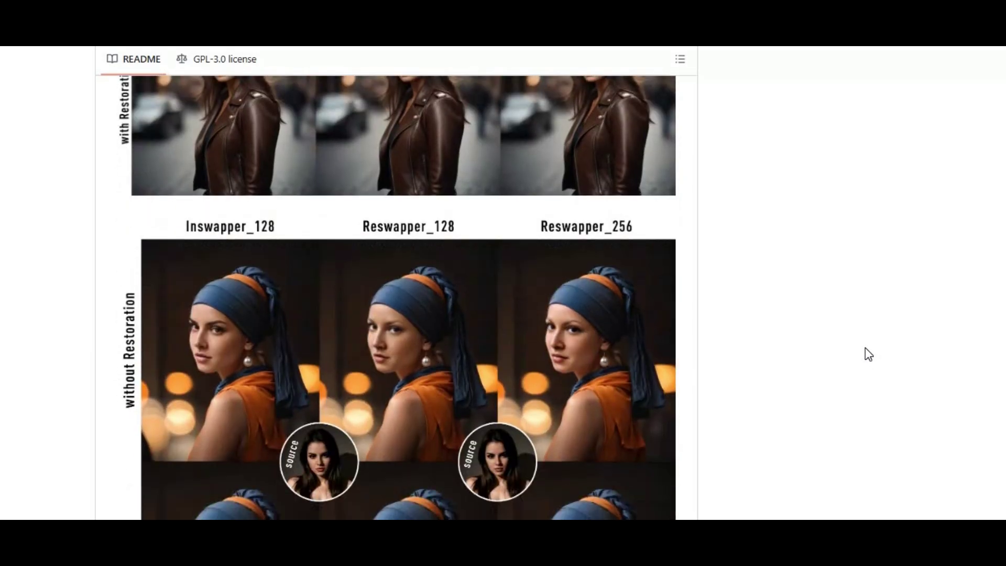
{"action": "scroll", "coordinate": [869, 354], "scroll_direction": "down", "scroll_amount": 1}
{"action": "scroll", "coordinate": [866, 353], "scroll_direction": "down", "scroll_amount": 1}
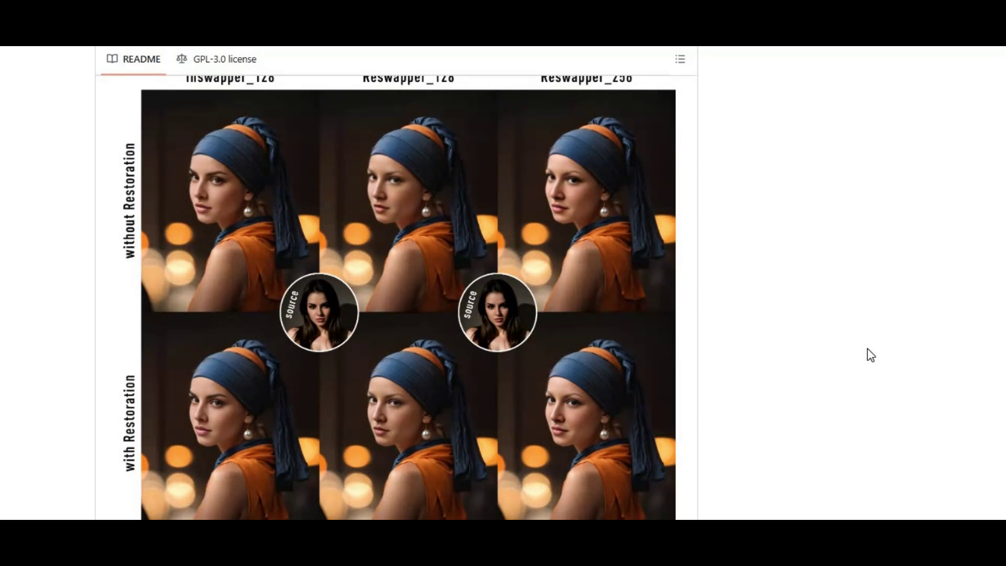
{"action": "scroll", "coordinate": [867, 349], "scroll_direction": "down", "scroll_amount": 3}
{"action": "scroll", "coordinate": [867, 349], "scroll_direction": "down", "scroll_amount": 4}
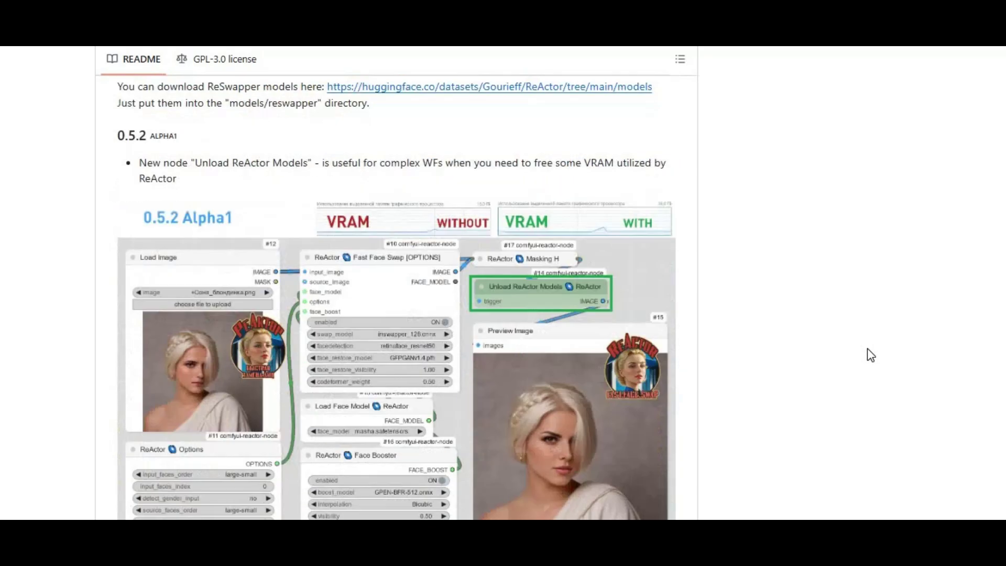
{"action": "scroll", "coordinate": [867, 349], "scroll_direction": "down", "scroll_amount": 1}
{"action": "scroll", "coordinate": [868, 355], "scroll_direction": "down", "scroll_amount": 1}
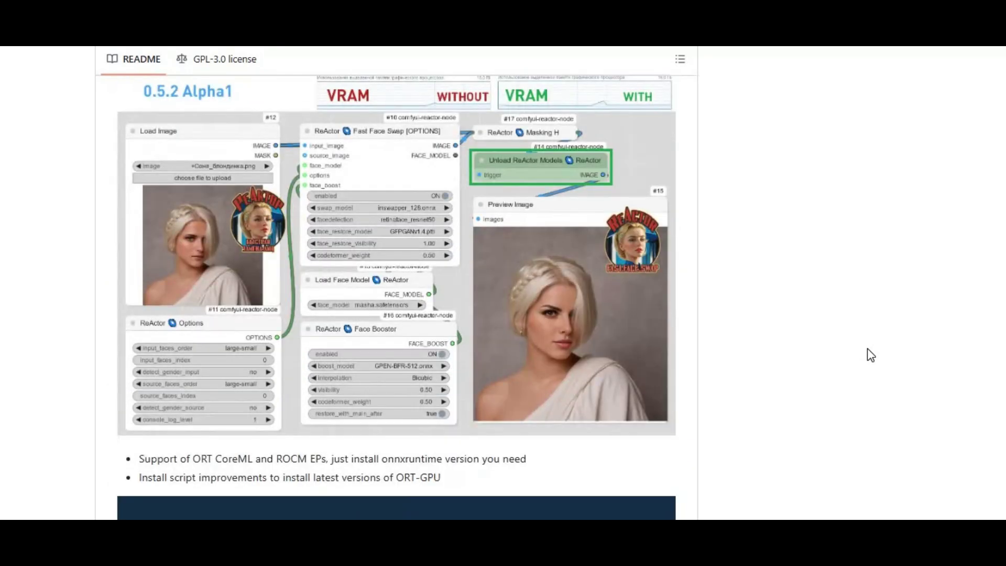
{"action": "scroll", "coordinate": [867, 355], "scroll_direction": "up", "scroll_amount": 1}
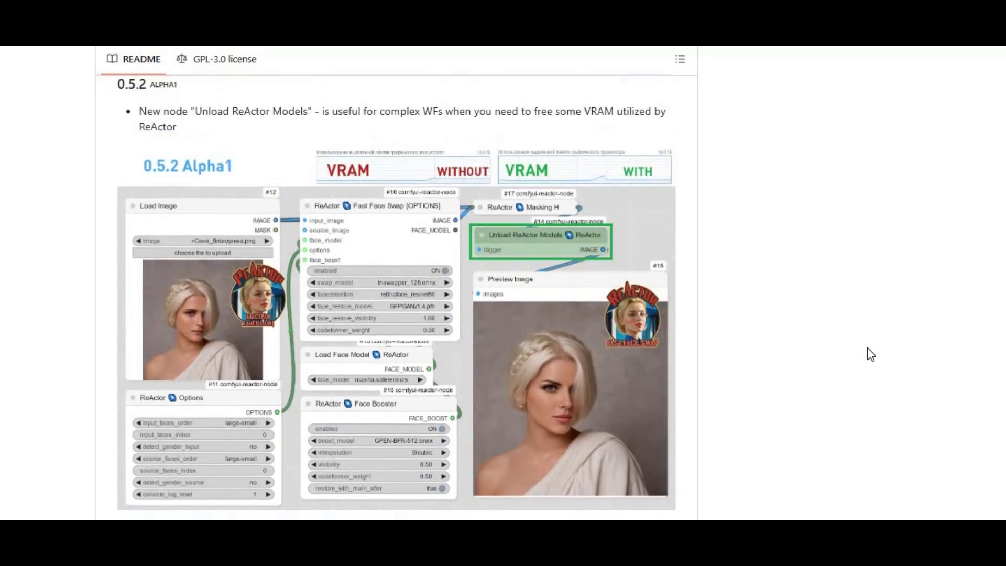
{"action": "scroll", "coordinate": [867, 348], "scroll_direction": "up", "scroll_amount": 1}
{"action": "scroll", "coordinate": [867, 348], "scroll_direction": "up", "scroll_amount": 5}
{"action": "scroll", "coordinate": [867, 349], "scroll_direction": "up", "scroll_amount": 3}
{"action": "scroll", "coordinate": [868, 349], "scroll_direction": "up", "scroll_amount": 2}
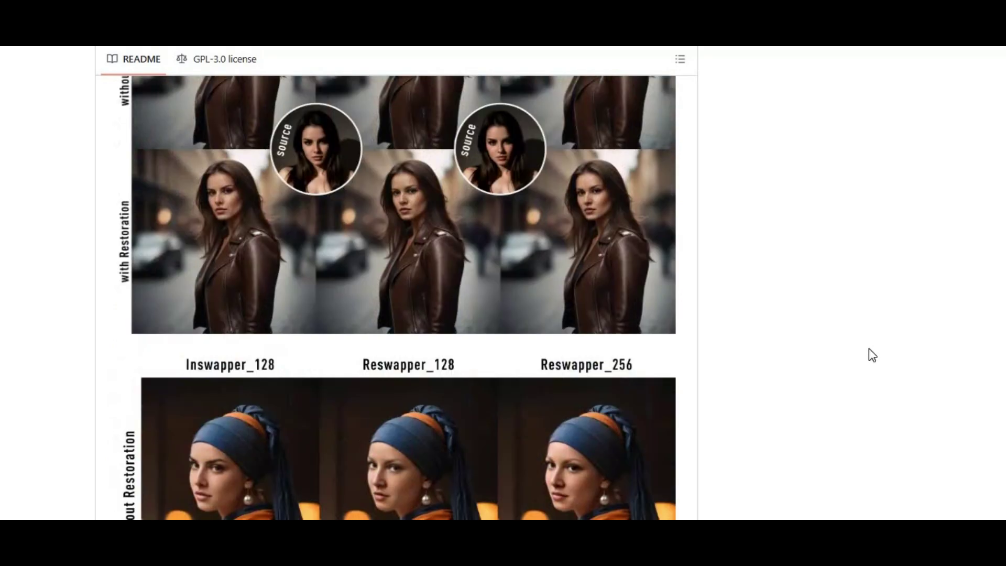
{"action": "scroll", "coordinate": [870, 350], "scroll_direction": "up", "scroll_amount": 1}
{"action": "scroll", "coordinate": [871, 350], "scroll_direction": "up", "scroll_amount": 1}
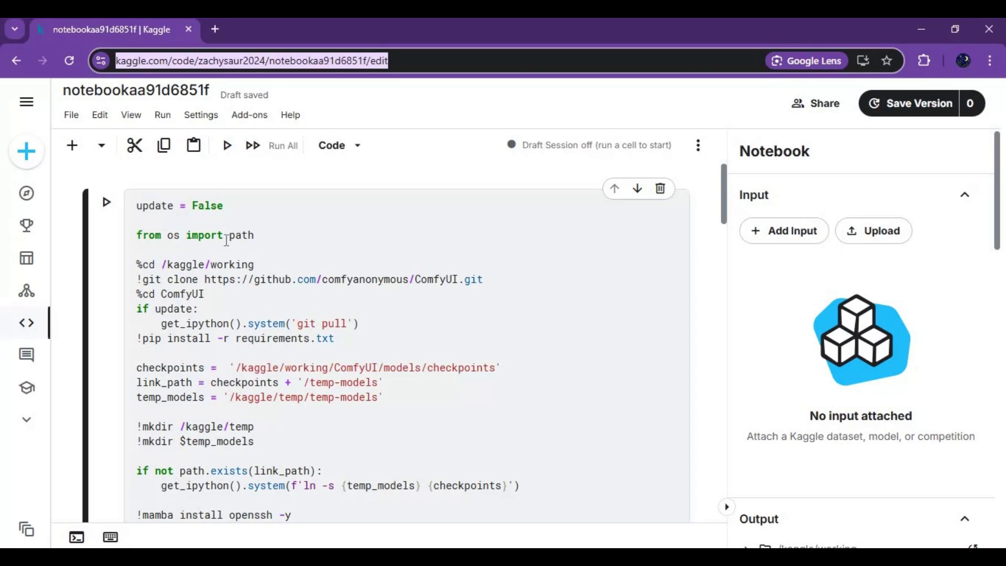
{"action": "scroll", "coordinate": [227, 240], "scroll_direction": "down", "scroll_amount": 1}
{"action": "scroll", "coordinate": [227, 240], "scroll_direction": "down", "scroll_amount": 5}
{"action": "scroll", "coordinate": [227, 240], "scroll_direction": "down", "scroll_amount": 5}
{"action": "scroll", "coordinate": [231, 238], "scroll_direction": "down", "scroll_amount": 4}
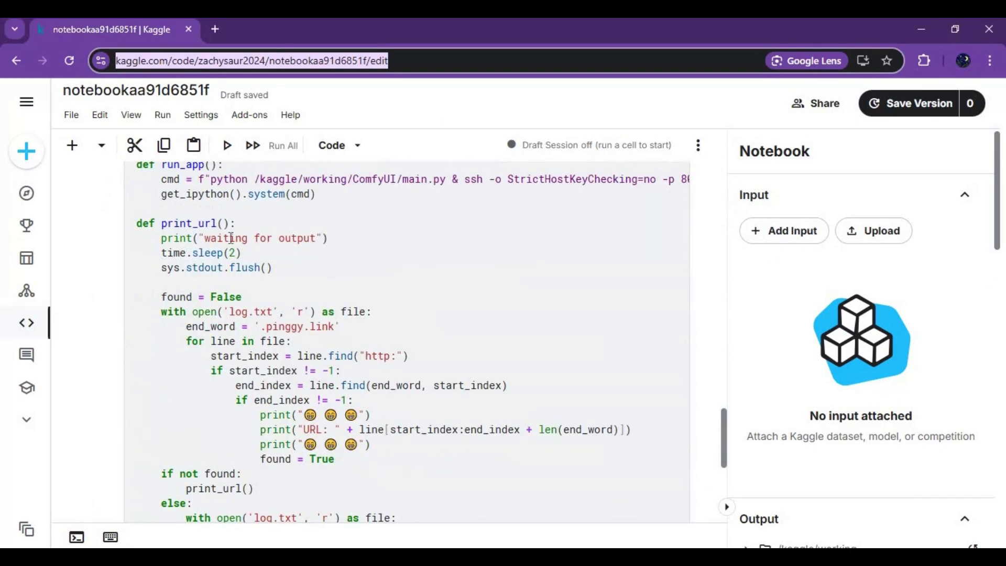
{"action": "scroll", "coordinate": [231, 238], "scroll_direction": "up", "scroll_amount": 5}
{"action": "scroll", "coordinate": [231, 238], "scroll_direction": "up", "scroll_amount": 5}
{"action": "scroll", "coordinate": [230, 237], "scroll_direction": "up", "scroll_amount": 5}
{"action": "scroll", "coordinate": [230, 235], "scroll_direction": "up", "scroll_amount": 5}
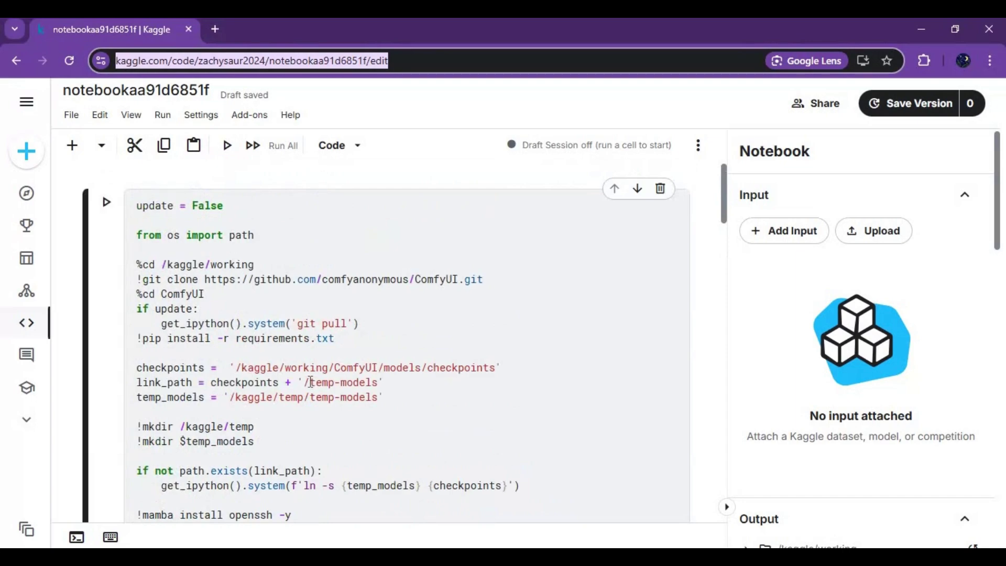
{"action": "scroll", "coordinate": [757, 381], "scroll_direction": "down", "scroll_amount": 4}
{"action": "scroll", "coordinate": [757, 377], "scroll_direction": "down", "scroll_amount": 2}
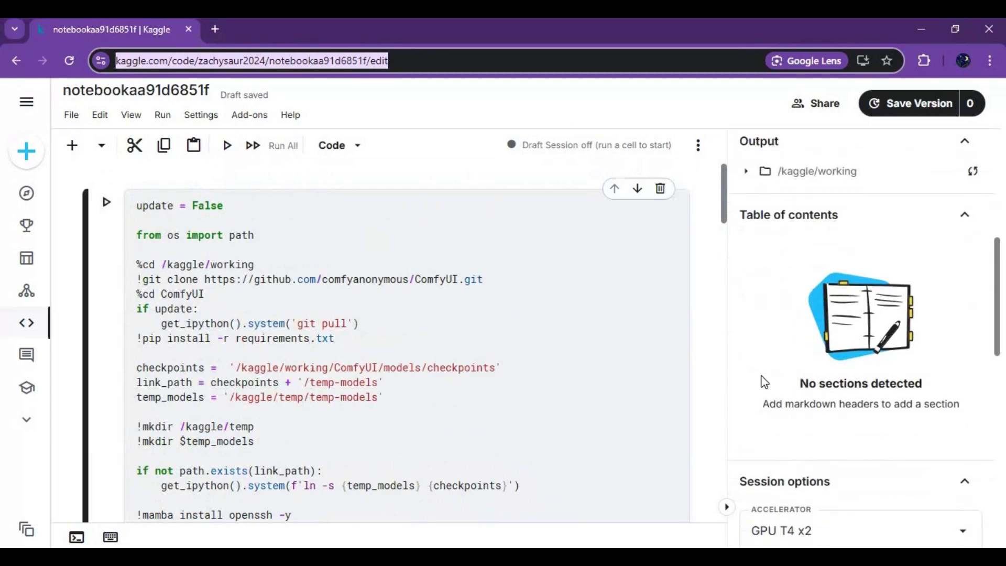
{"action": "scroll", "coordinate": [763, 382], "scroll_direction": "down", "scroll_amount": 3}
{"action": "scroll", "coordinate": [764, 382], "scroll_direction": "down", "scroll_amount": 3}
Switch the accelerator to GPU P100 and keep persistence as Variables and Files
{"action": "left_click", "coordinate": [835, 251]}
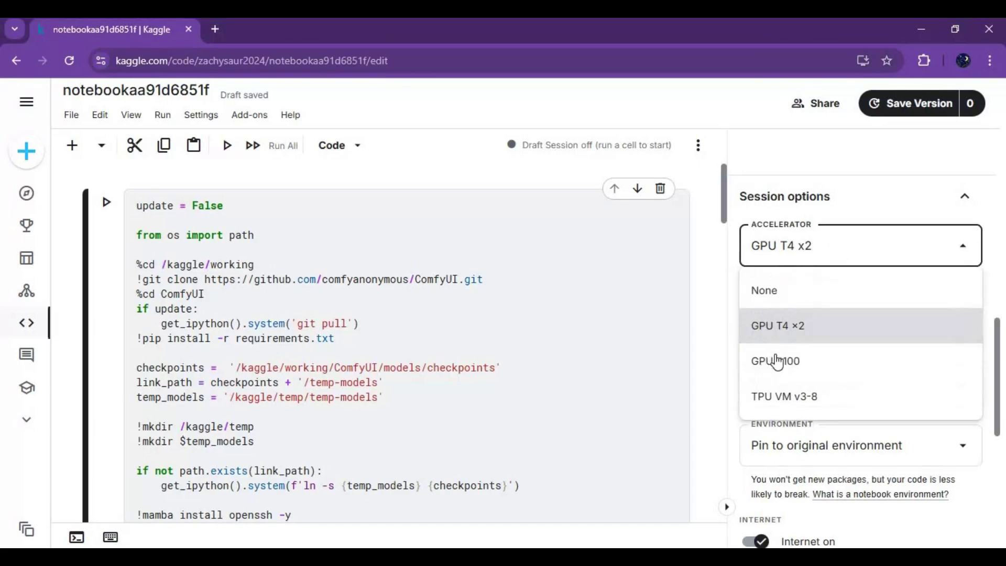
{"action": "left_click", "coordinate": [776, 363]}
{"action": "left_click", "coordinate": [667, 391]}
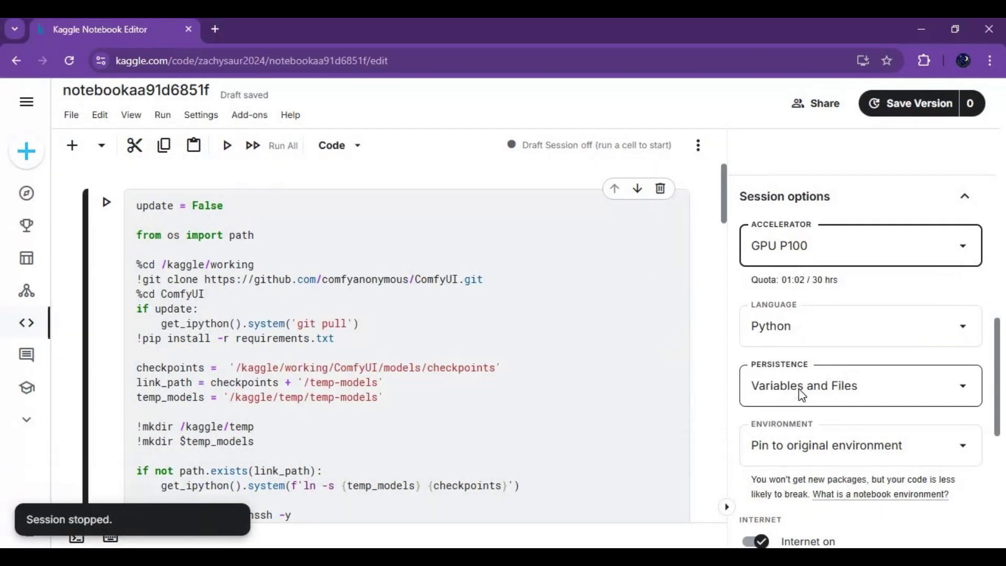
{"action": "left_click", "coordinate": [801, 395]}
{"action": "left_click", "coordinate": [813, 433]}
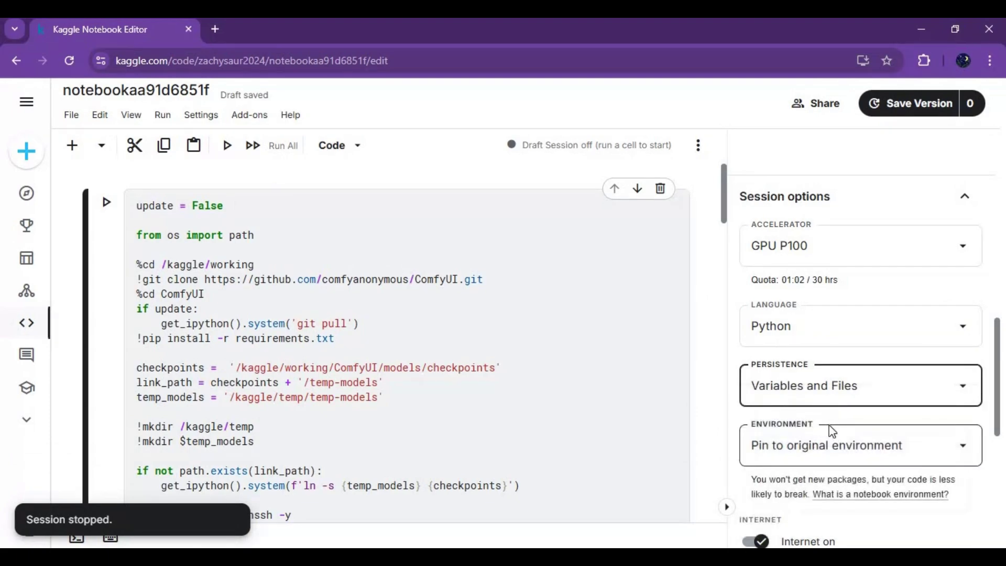
{"action": "scroll", "coordinate": [831, 432], "scroll_direction": "down", "scroll_amount": 4}
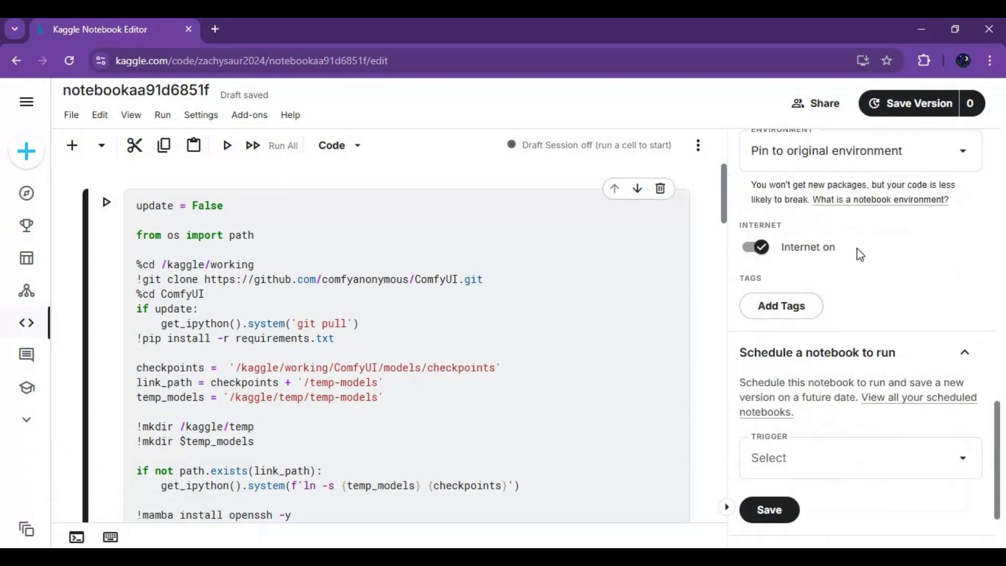
{"action": "scroll", "coordinate": [854, 255], "scroll_direction": "up", "scroll_amount": 10}
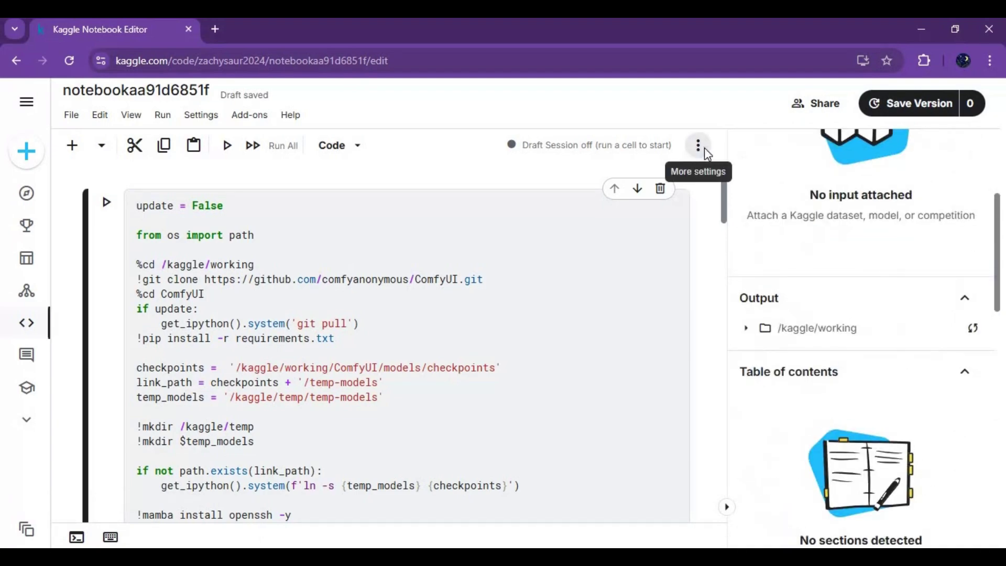
{"action": "left_click", "coordinate": [703, 147]}
Start the Kaggle draft session, then run the first ComfyUI setup cell
{"action": "left_click", "coordinate": [731, 182]}
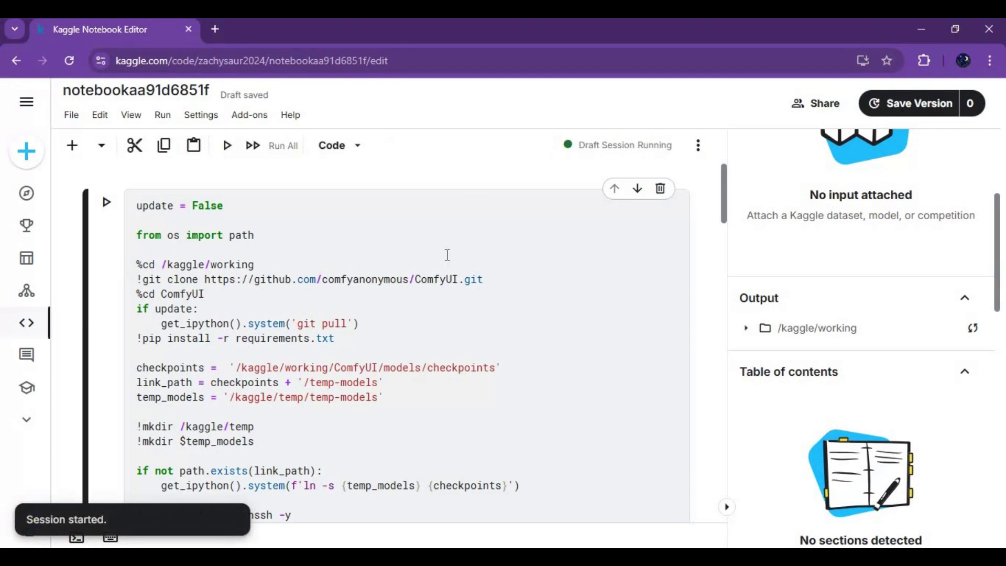
{"action": "left_click", "coordinate": [107, 203]}
{"action": "scroll", "coordinate": [309, 290], "scroll_direction": "down", "scroll_amount": 1}
{"action": "scroll", "coordinate": [309, 290], "scroll_direction": "down", "scroll_amount": 3}
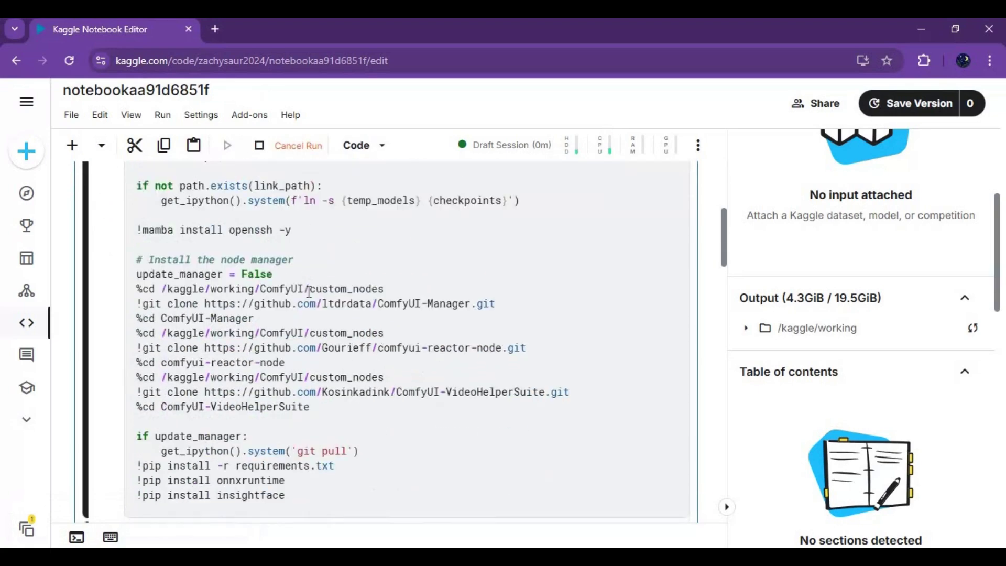
{"action": "scroll", "coordinate": [308, 291], "scroll_direction": "down", "scroll_amount": 2}
{"action": "scroll", "coordinate": [309, 291], "scroll_direction": "down", "scroll_amount": 2}
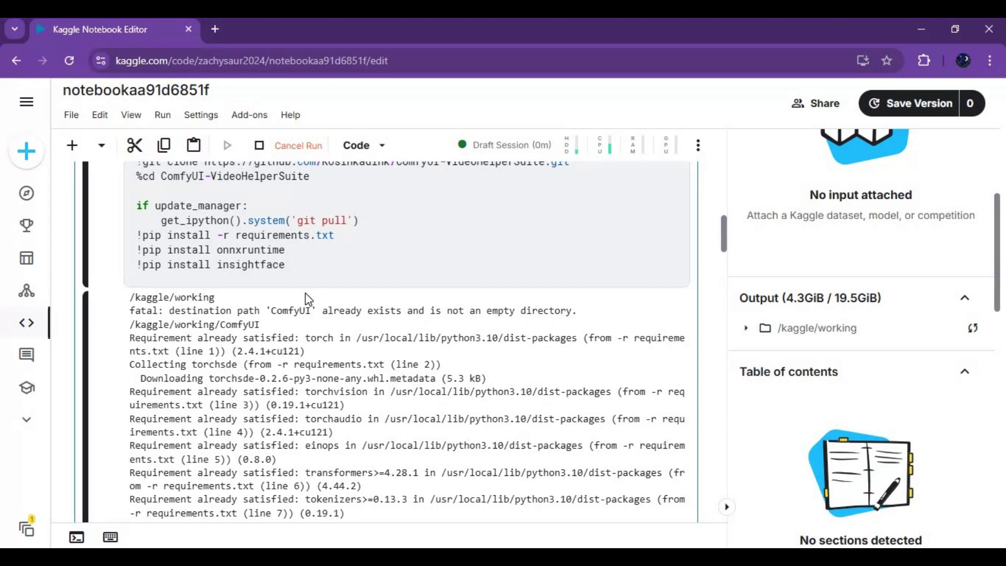
{"action": "scroll", "coordinate": [306, 300], "scroll_direction": "down", "scroll_amount": 2}
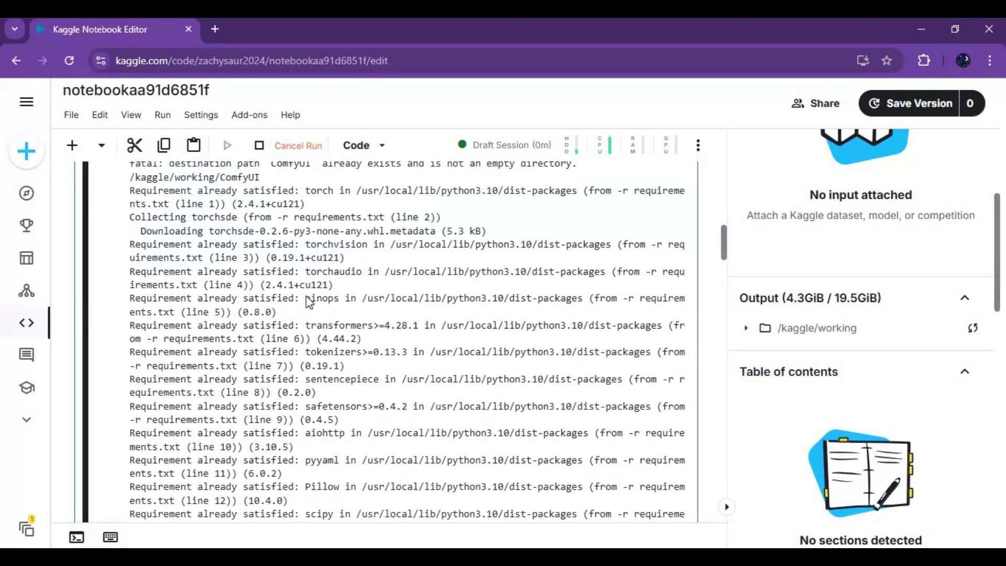
{"action": "scroll", "coordinate": [306, 299], "scroll_direction": "down", "scroll_amount": 2}
{"action": "scroll", "coordinate": [306, 300], "scroll_direction": "down", "scroll_amount": 1}
{"action": "scroll", "coordinate": [306, 296], "scroll_direction": "down", "scroll_amount": 2}
{"action": "scroll", "coordinate": [305, 296], "scroll_direction": "down", "scroll_amount": 1}
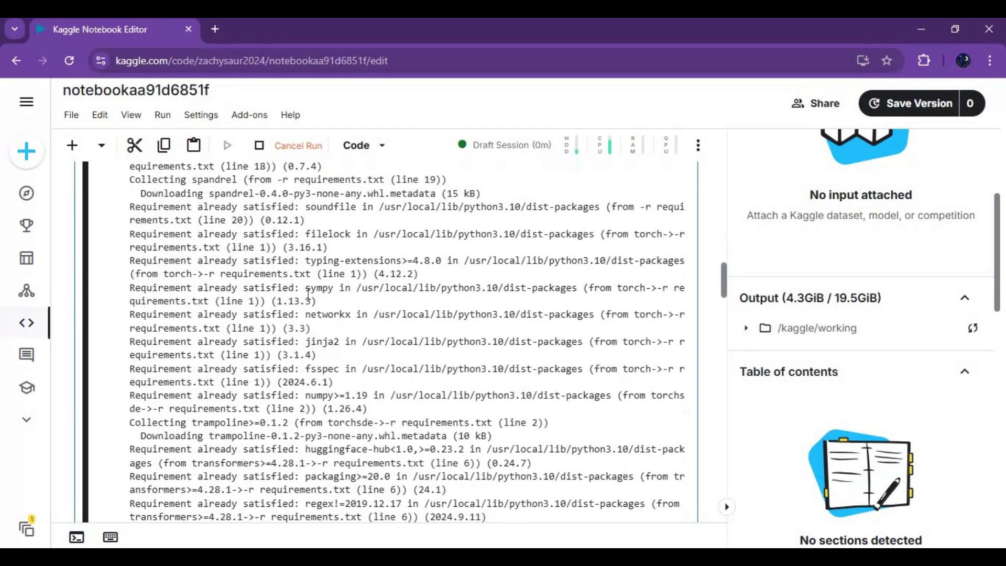
{"action": "scroll", "coordinate": [306, 296], "scroll_direction": "down", "scroll_amount": 2}
{"action": "scroll", "coordinate": [308, 293], "scroll_direction": "down", "scroll_amount": 2}
{"action": "scroll", "coordinate": [308, 293], "scroll_direction": "down", "scroll_amount": 2}
{"action": "scroll", "coordinate": [309, 295], "scroll_direction": "down", "scroll_amount": 2}
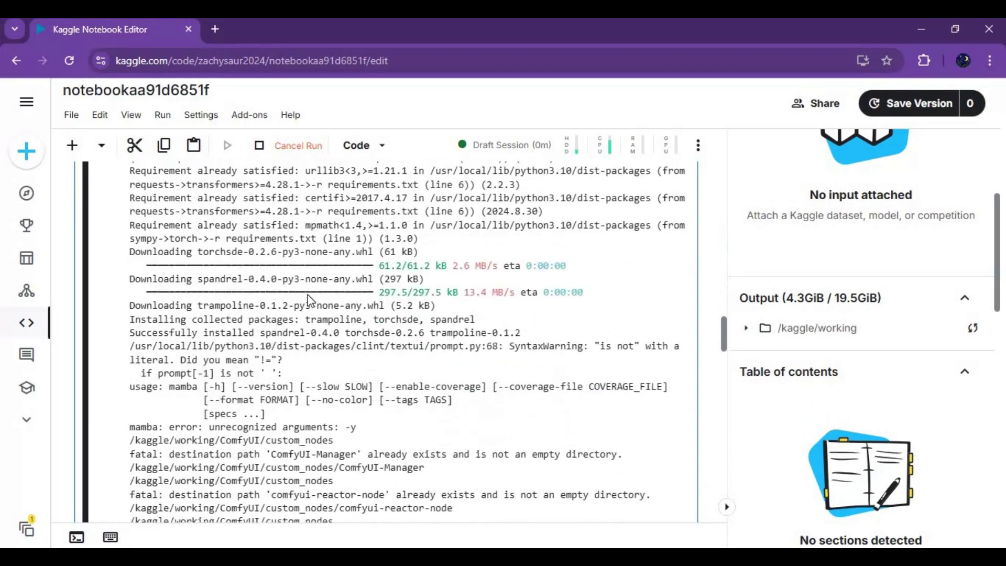
{"action": "scroll", "coordinate": [308, 298], "scroll_direction": "down", "scroll_amount": 2}
{"action": "scroll", "coordinate": [308, 299], "scroll_direction": "down", "scroll_amount": 2}
{"action": "scroll", "coordinate": [309, 299], "scroll_direction": "down", "scroll_amount": 2}
{"action": "scroll", "coordinate": [309, 299], "scroll_direction": "down", "scroll_amount": 2}
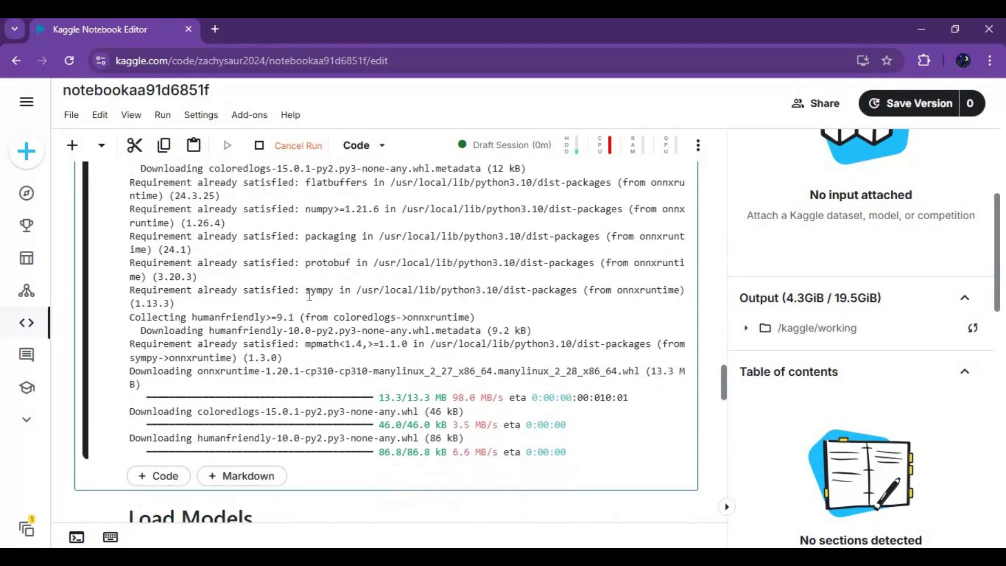
{"action": "scroll", "coordinate": [309, 296], "scroll_direction": "down", "scroll_amount": 2}
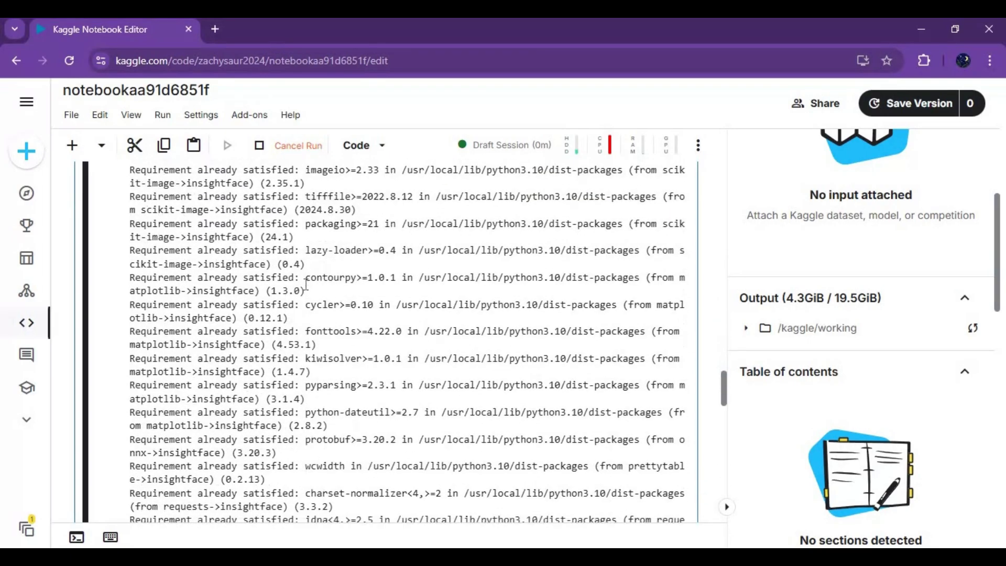
{"action": "scroll", "coordinate": [302, 286], "scroll_direction": "down", "scroll_amount": 3}
{"action": "scroll", "coordinate": [302, 285], "scroll_direction": "down", "scroll_amount": 4}
{"action": "scroll", "coordinate": [302, 286], "scroll_direction": "up", "scroll_amount": 2}
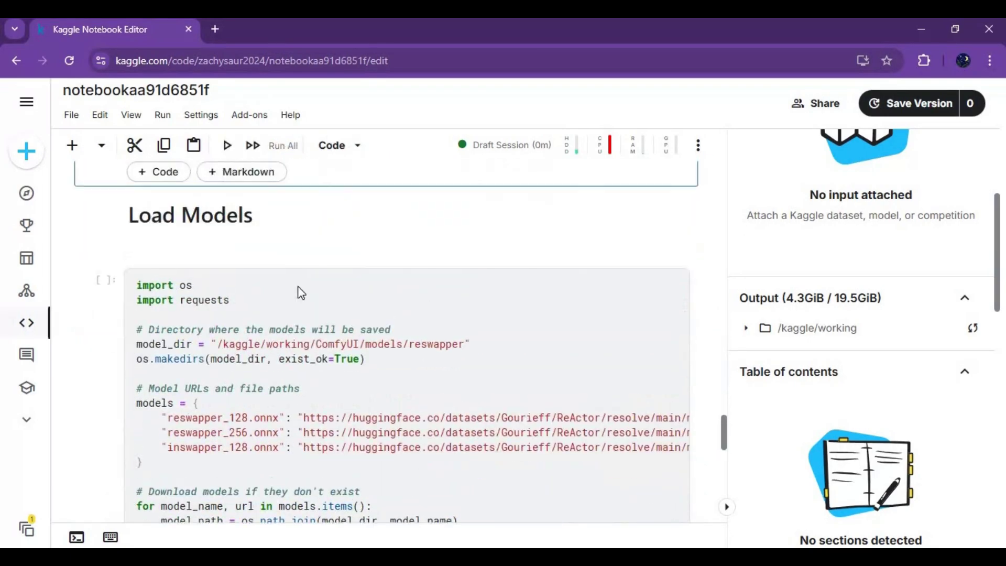
{"action": "scroll", "coordinate": [302, 285], "scroll_direction": "up", "scroll_amount": 2}
{"action": "scroll", "coordinate": [299, 286], "scroll_direction": "down", "scroll_amount": 2}
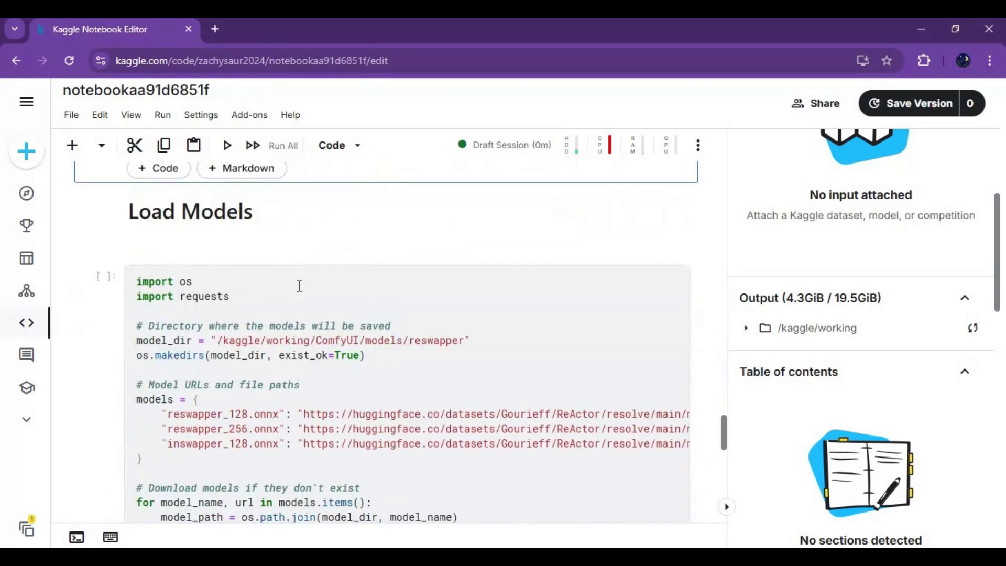
Run the Load Models cell to confirm the reswapper and inswapper .onnx files exist
{"action": "left_click", "coordinate": [106, 278]}
{"action": "left_click", "coordinate": [106, 274]}
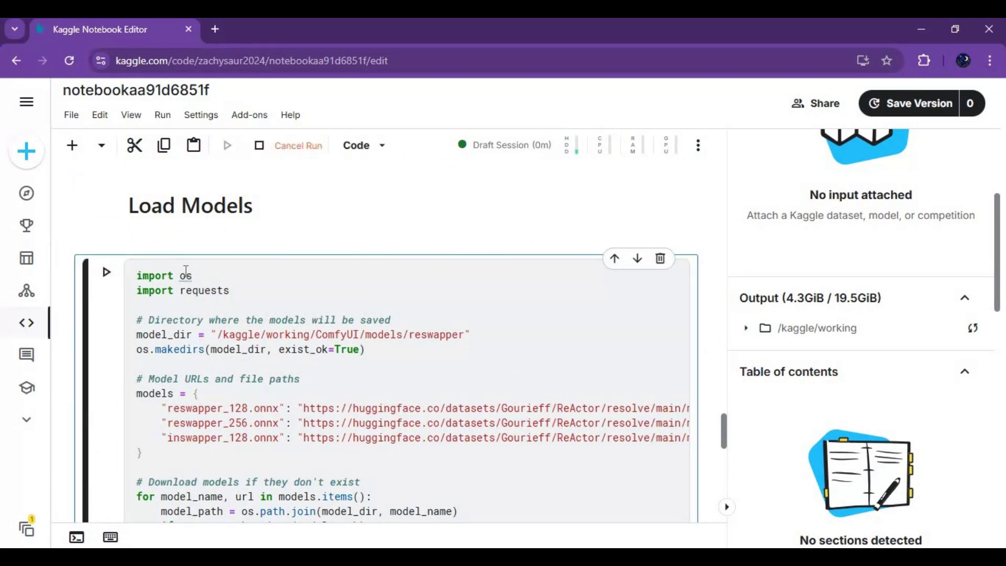
{"action": "scroll", "coordinate": [189, 271], "scroll_direction": "down", "scroll_amount": 1}
{"action": "scroll", "coordinate": [189, 271], "scroll_direction": "down", "scroll_amount": 2}
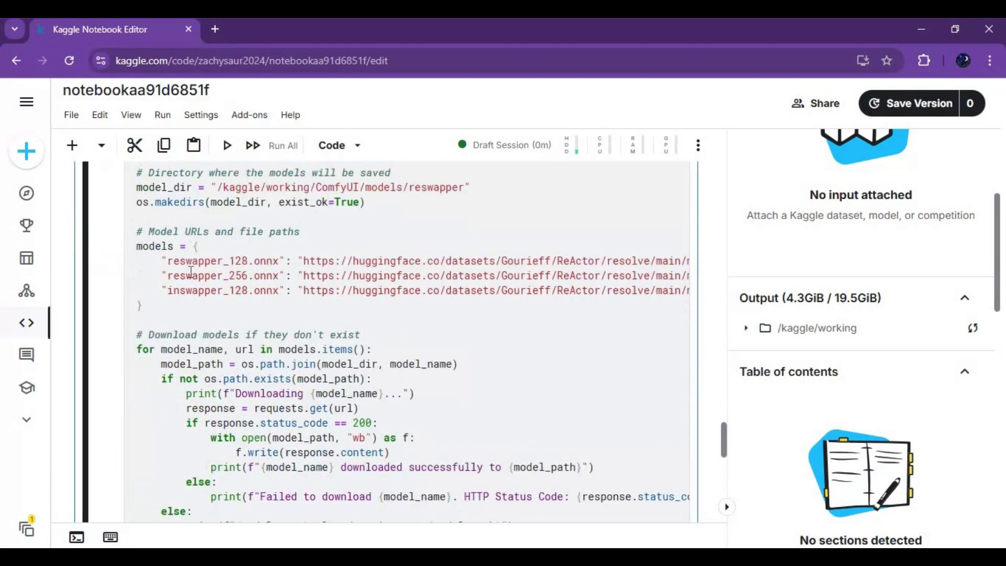
{"action": "scroll", "coordinate": [192, 273], "scroll_direction": "down", "scroll_amount": 2}
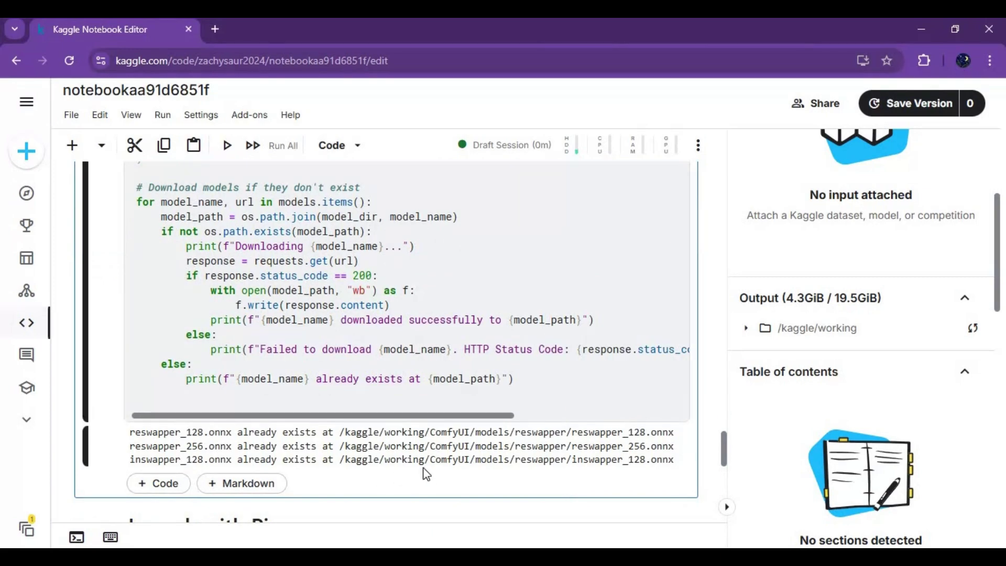
{"action": "scroll", "coordinate": [427, 461], "scroll_direction": "down", "scroll_amount": 3}
{"action": "scroll", "coordinate": [408, 451], "scroll_direction": "down", "scroll_amount": 1}
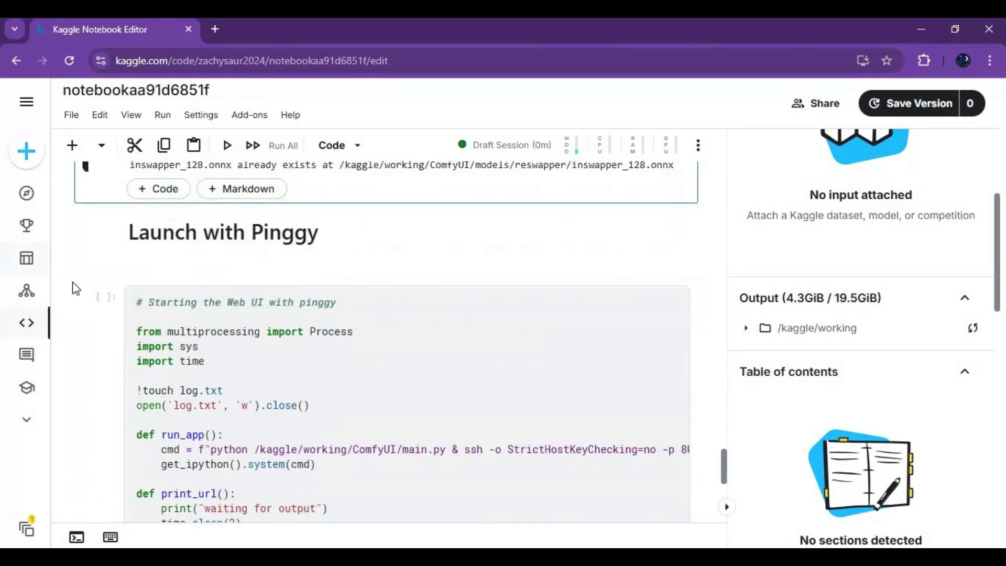
Run the 'Launch with Pinggy' cell and open the printed pinggy.link URL
{"action": "left_click", "coordinate": [100, 302]}
{"action": "left_click", "coordinate": [107, 299]}
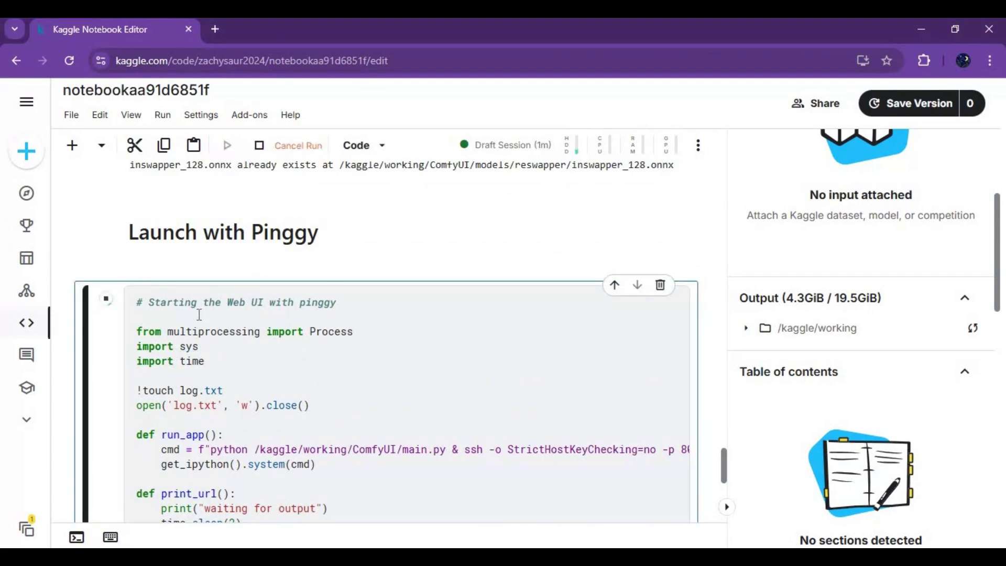
{"action": "scroll", "coordinate": [405, 328], "scroll_direction": "down", "scroll_amount": 2}
{"action": "scroll", "coordinate": [405, 328], "scroll_direction": "down", "scroll_amount": 2}
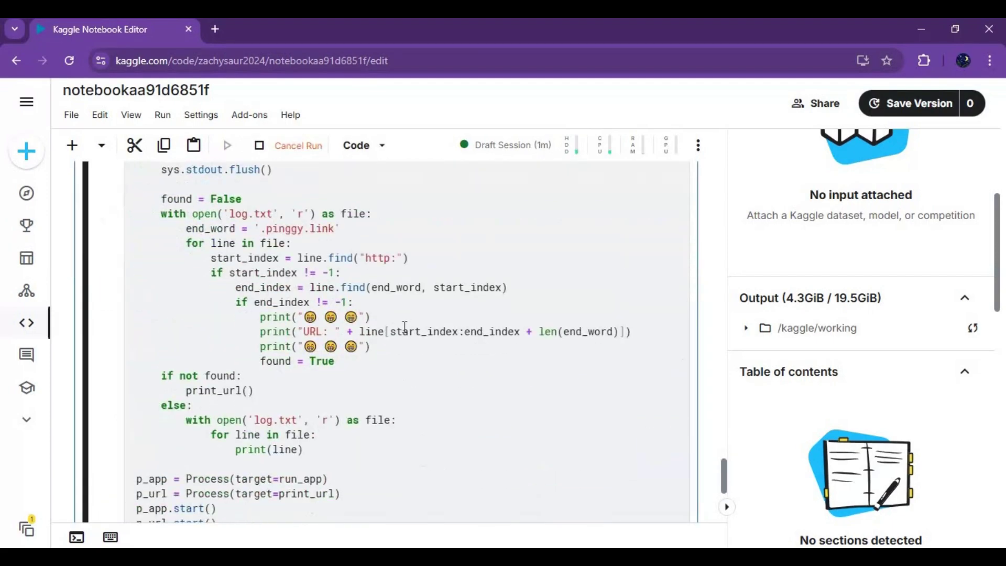
{"action": "scroll", "coordinate": [407, 328], "scroll_direction": "down", "scroll_amount": 2}
{"action": "scroll", "coordinate": [410, 323], "scroll_direction": "down", "scroll_amount": 1}
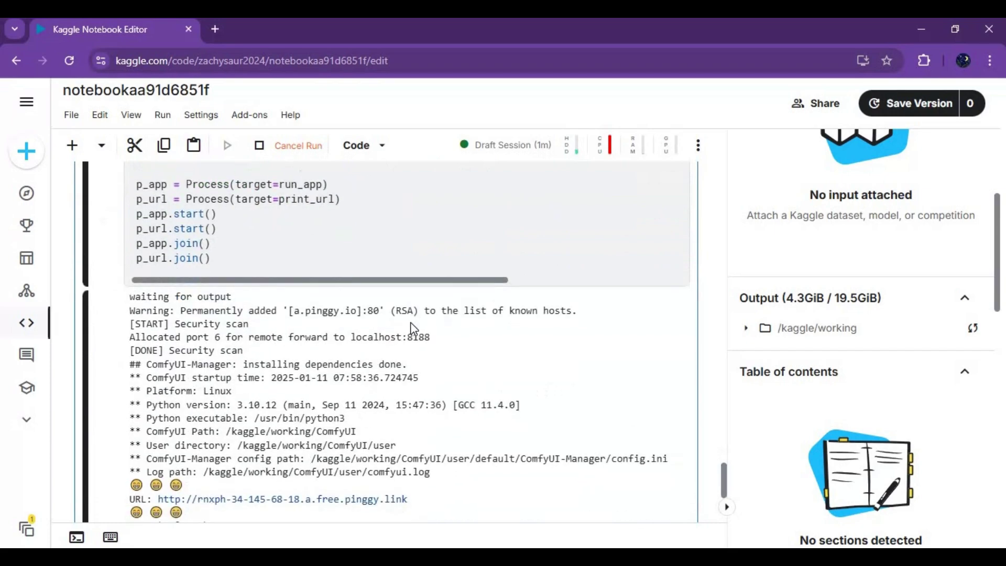
{"action": "scroll", "coordinate": [410, 322], "scroll_direction": "down", "scroll_amount": 2}
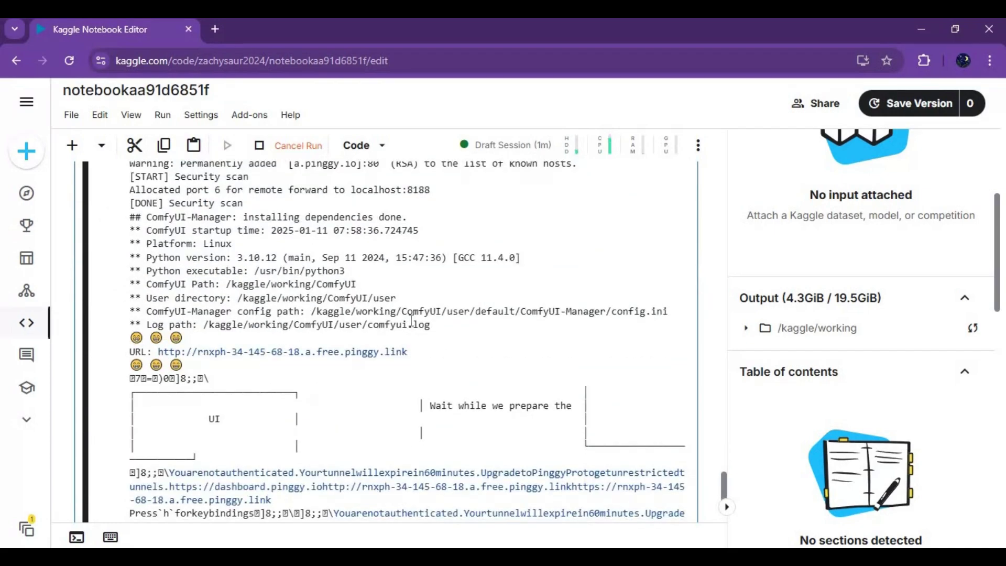
{"action": "scroll", "coordinate": [412, 318], "scroll_direction": "down", "scroll_amount": 1}
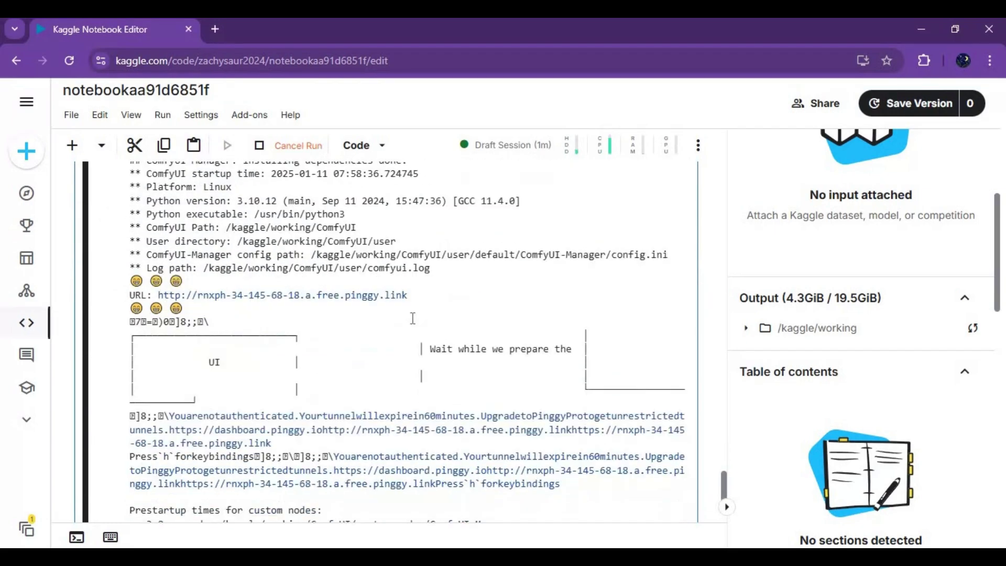
{"action": "scroll", "coordinate": [413, 318], "scroll_direction": "down", "scroll_amount": 1}
{"action": "scroll", "coordinate": [414, 318], "scroll_direction": "down", "scroll_amount": 1}
{"action": "scroll", "coordinate": [415, 318], "scroll_direction": "down", "scroll_amount": 2}
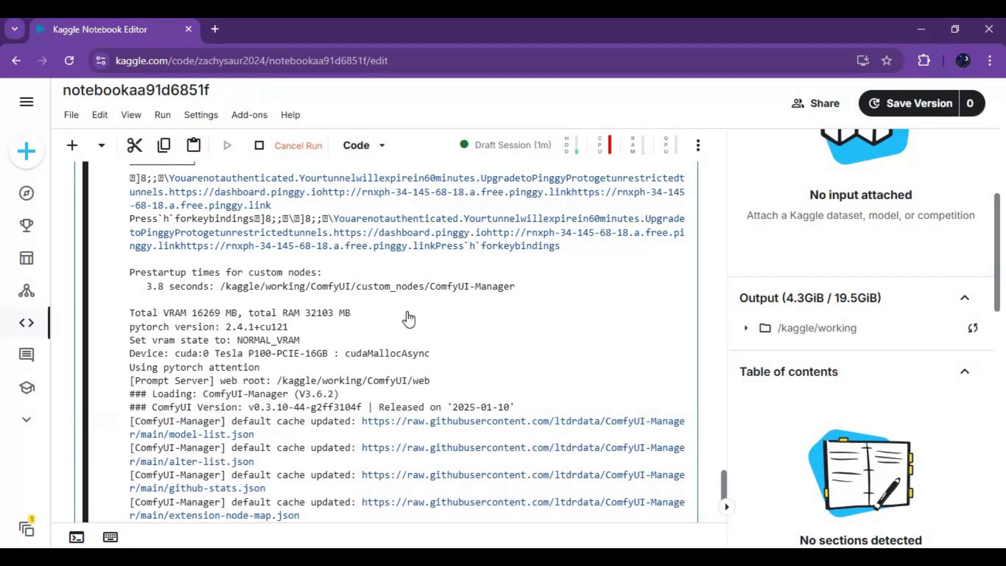
{"action": "scroll", "coordinate": [338, 275], "scroll_direction": "down", "scroll_amount": 3}
{"action": "scroll", "coordinate": [342, 276], "scroll_direction": "down", "scroll_amount": 3}
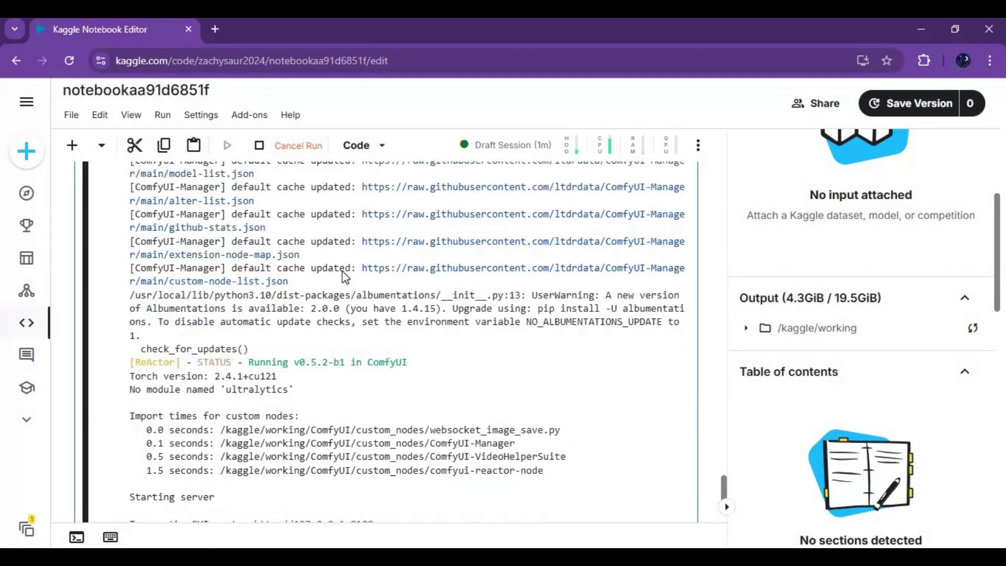
{"action": "scroll", "coordinate": [321, 374], "scroll_direction": "up", "scroll_amount": 5}
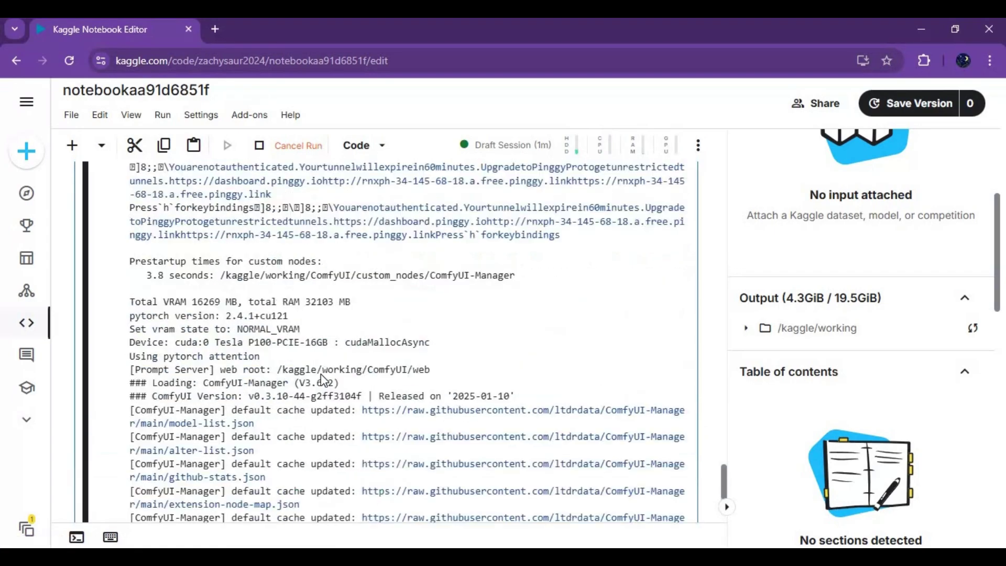
{"action": "scroll", "coordinate": [357, 318], "scroll_direction": "up", "scroll_amount": 1}
{"action": "left_click", "coordinate": [236, 277]}
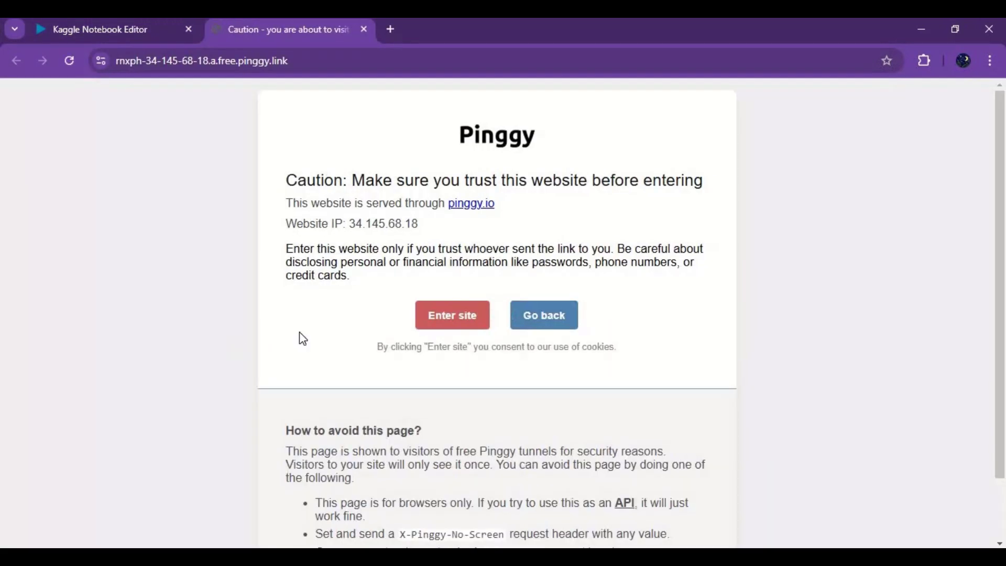
Choose 'Enter site' on Pinggy's caution page to reach the ComfyUI interface
{"action": "left_click", "coordinate": [446, 317]}
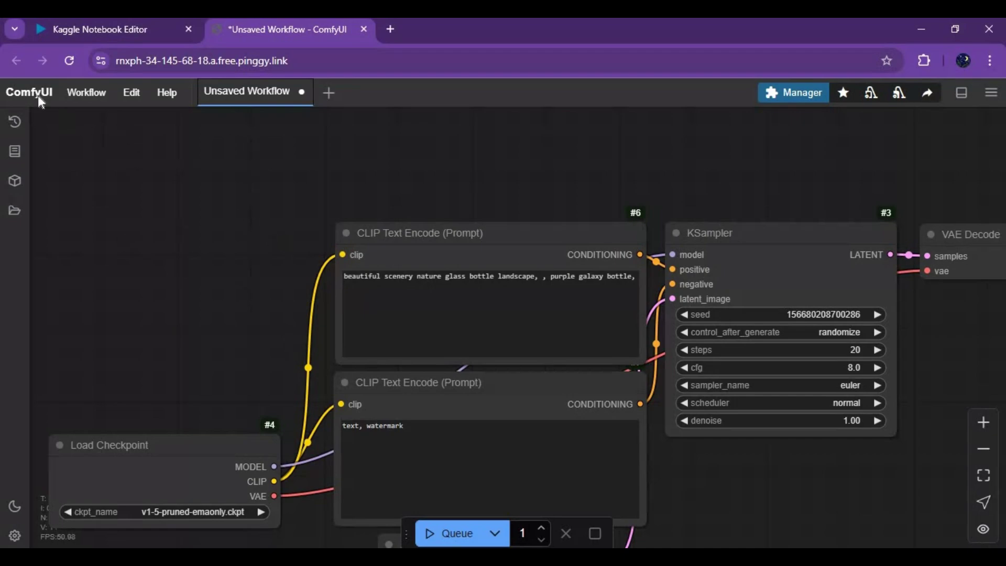
Create a new blank workflow and add a Load Image node
{"action": "left_click", "coordinate": [78, 93]}
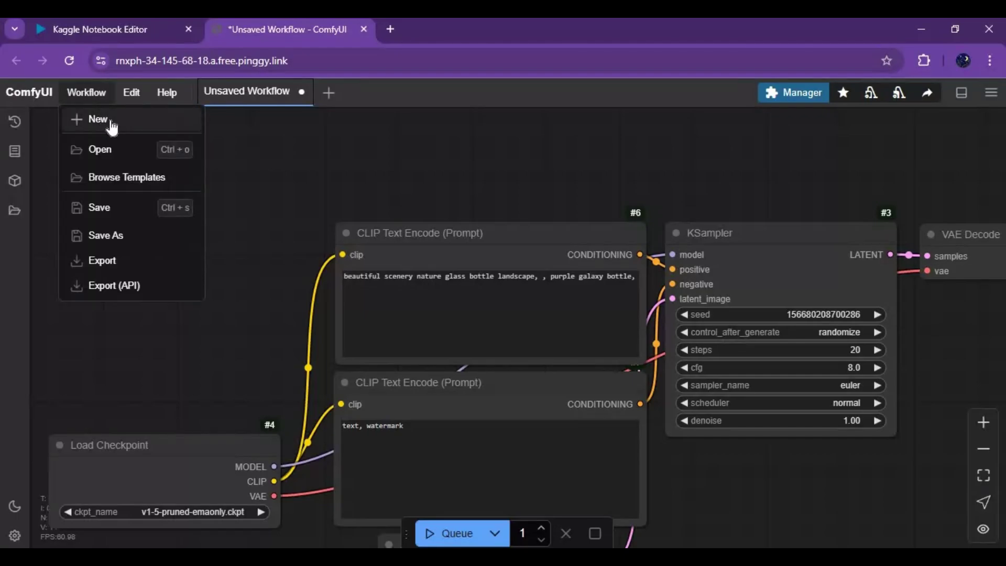
{"action": "left_click", "coordinate": [93, 121]}
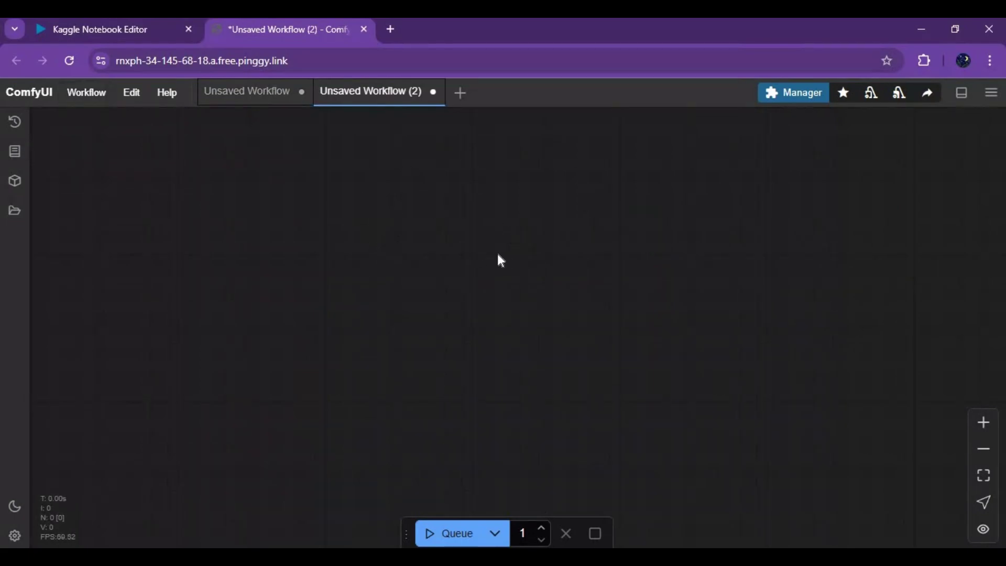
{"action": "double_click", "coordinate": [203, 193]}
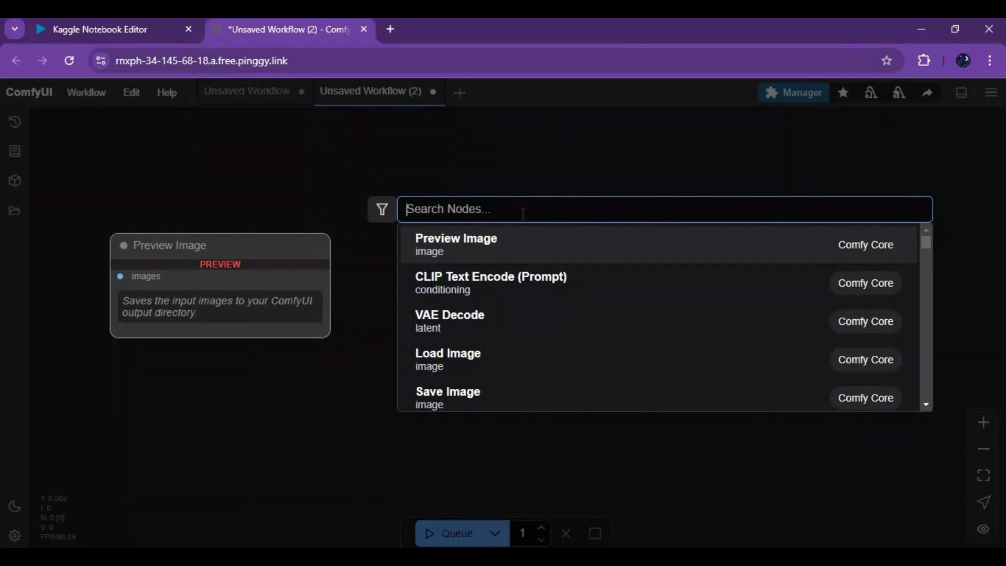
{"action": "type", "text": "load"}
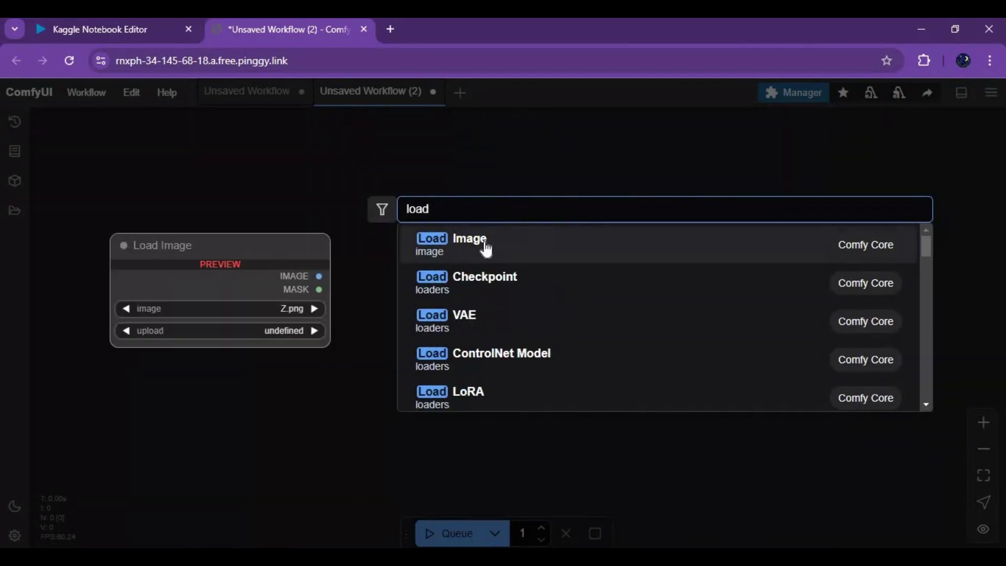
{"action": "left_click", "coordinate": [486, 249]}
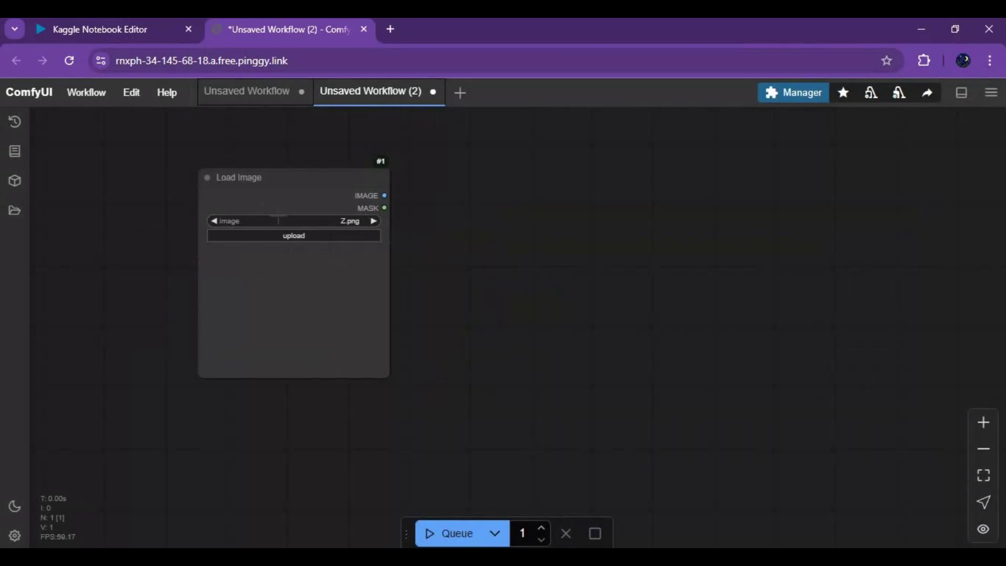
Clone the Load Image node and stack the copy below the original
{"action": "right_click", "coordinate": [284, 211]}
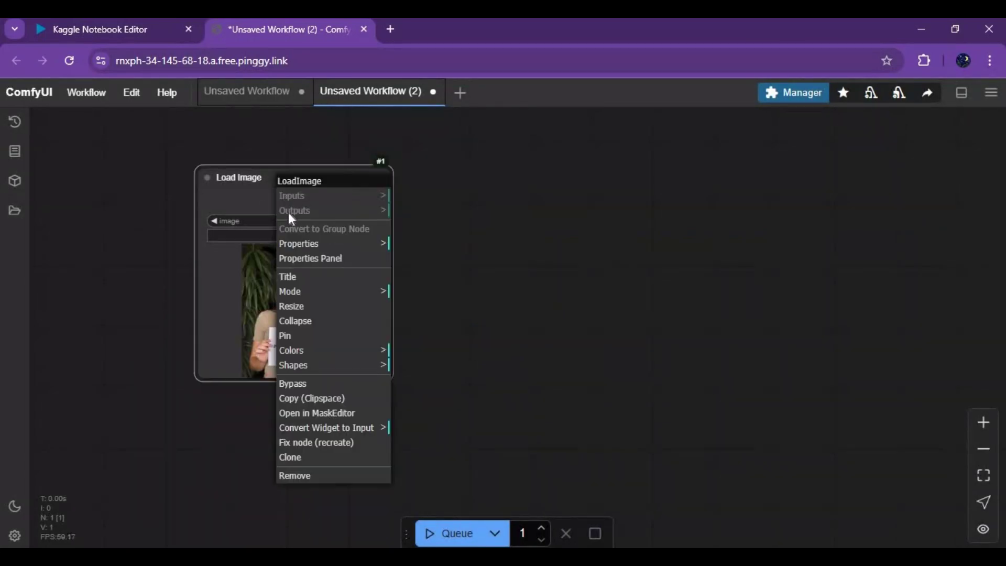
{"action": "left_click", "coordinate": [302, 459]}
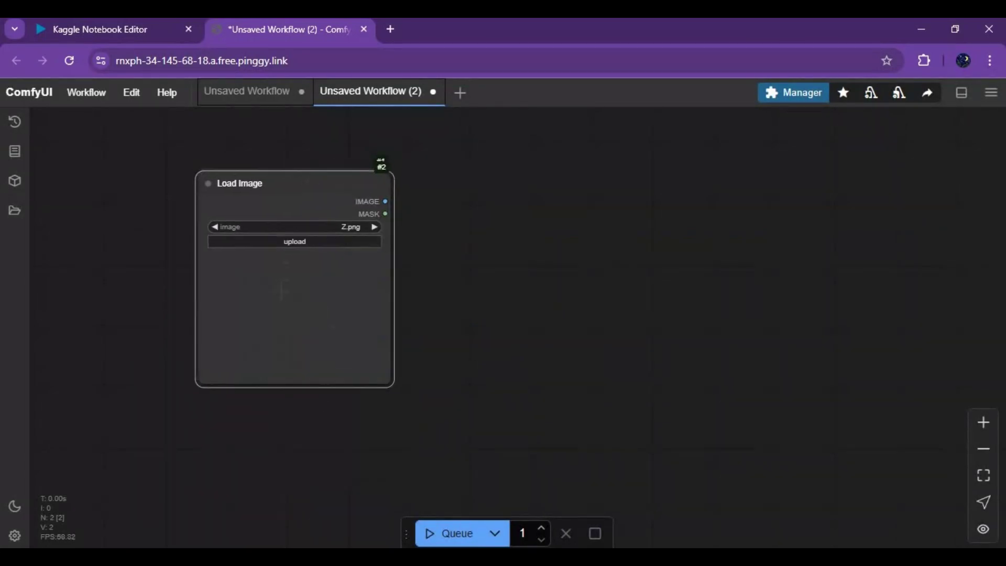
{"action": "left_click_drag", "start_coordinate": [312, 169], "coordinate": [283, 287]}
{"action": "mouse_move", "coordinate": [296, 176]}
{"action": "left_mouse_down"}
{"action": "mouse_move", "coordinate": [283, 111]}
{"action": "mouse_move", "coordinate": [282, 139]}
{"action": "mouse_move", "coordinate": [309, 125]}
{"action": "left_mouse_up"}
{"action": "scroll", "coordinate": [501, 250], "scroll_direction": "down", "scroll_amount": 1}
{"action": "left_click_drag", "start_coordinate": [315, 323], "coordinate": [307, 362]}
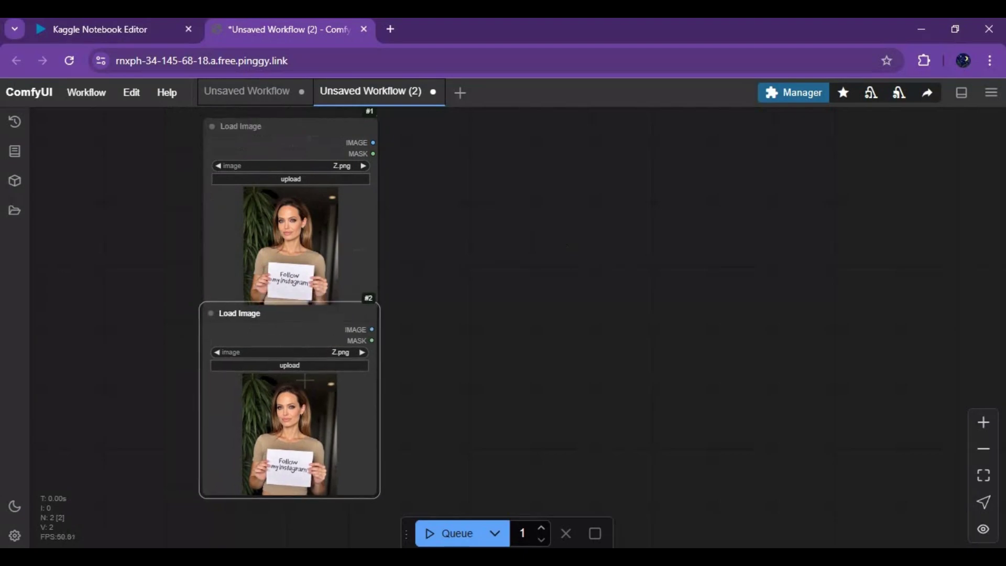
{"action": "double_click", "coordinate": [467, 300]}
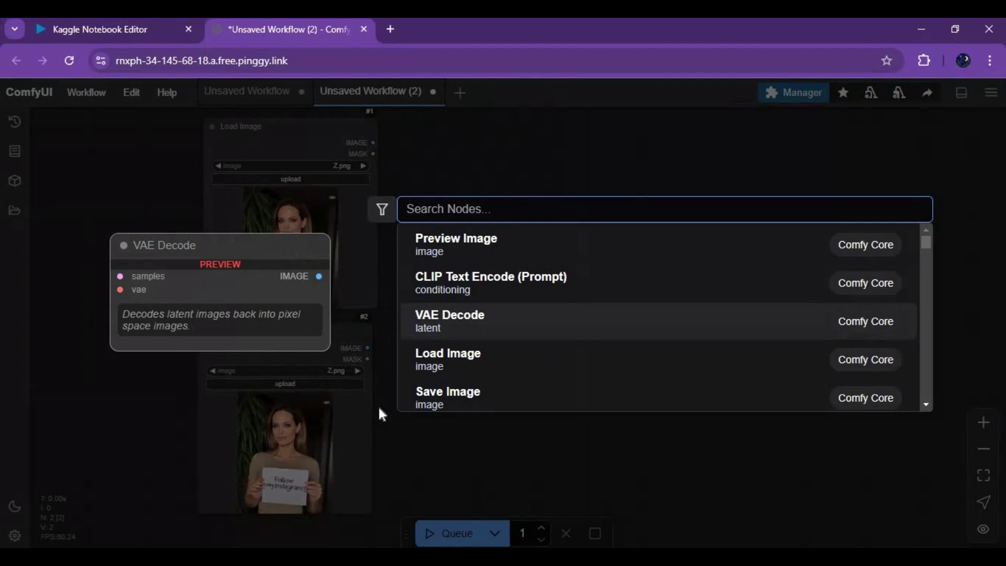
{"action": "type", "text": "rea"}
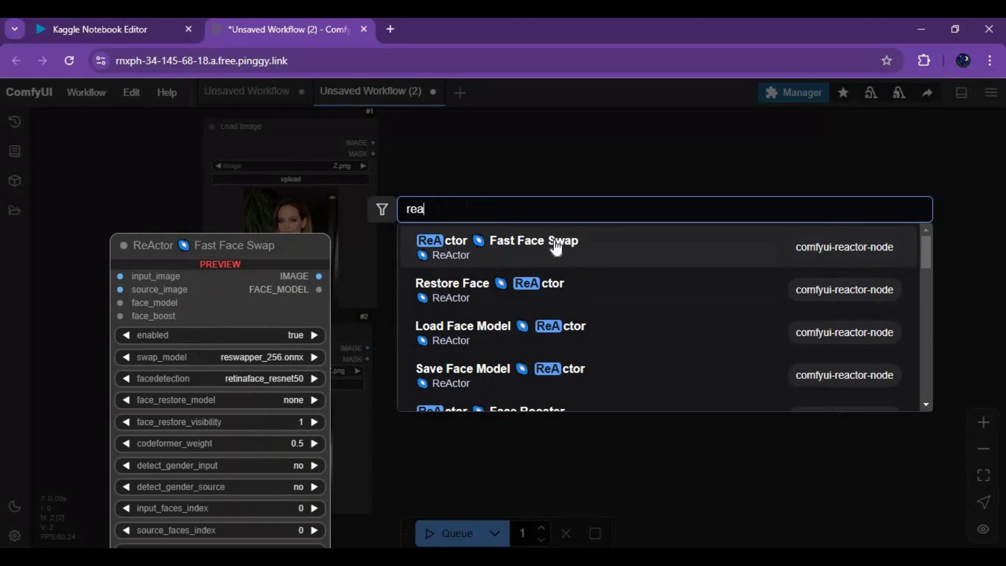
Add a ReActor Fast Face Swap node and connect both Load Image outputs to it
{"action": "left_click", "coordinate": [556, 246]}
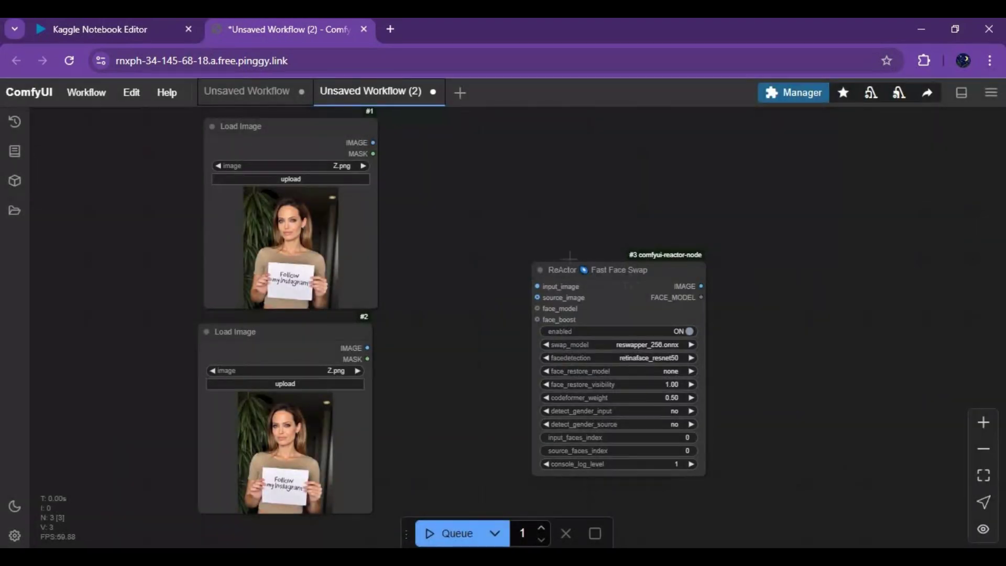
{"action": "left_click_drag", "start_coordinate": [566, 270], "coordinate": [488, 233]}
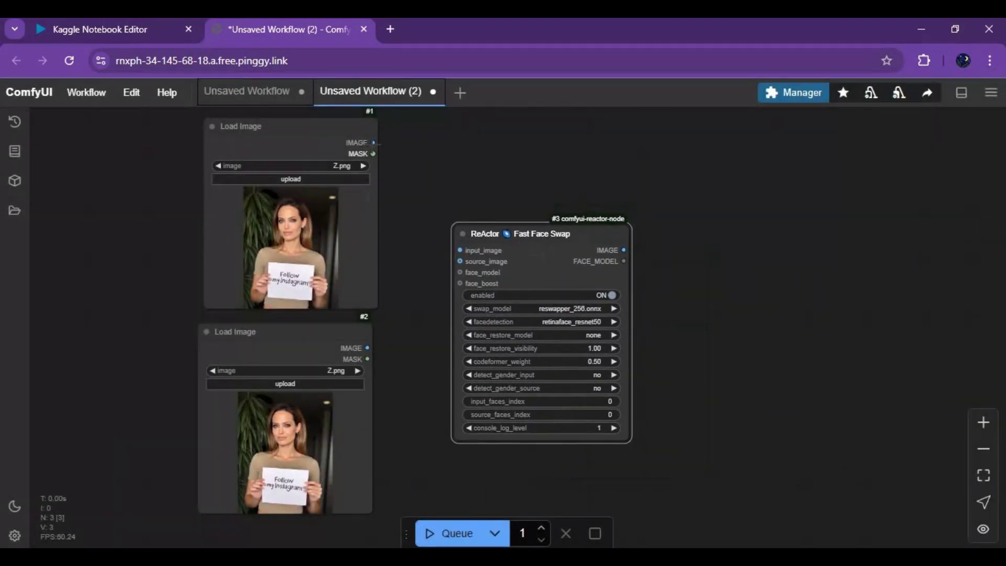
{"action": "left_click_drag", "start_coordinate": [373, 143], "coordinate": [460, 261]}
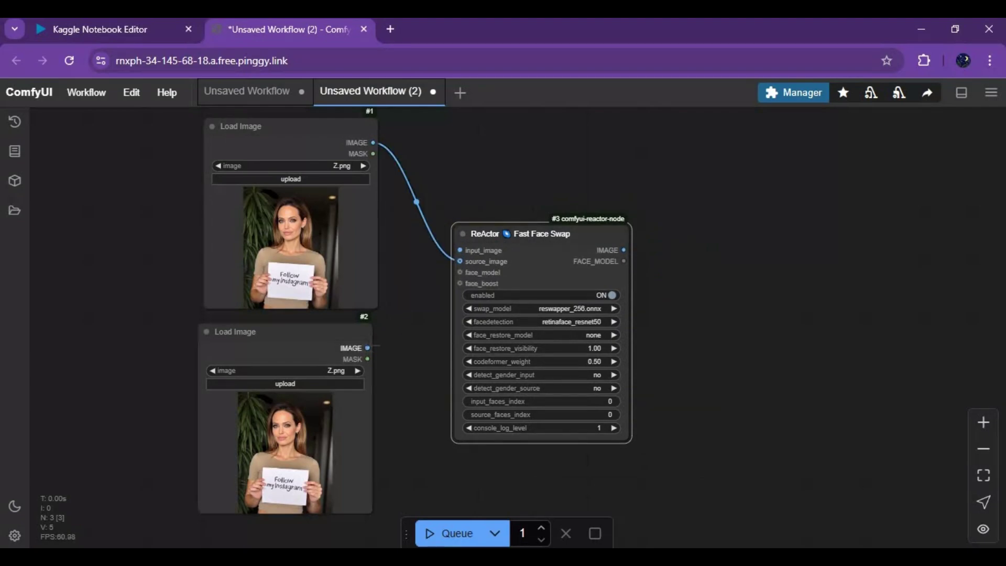
{"action": "left_click_drag", "start_coordinate": [367, 348], "coordinate": [451, 257]}
Add a Preview Image node and feed it ReActor's swapped IMAGE output
{"action": "double_click", "coordinate": [779, 256]}
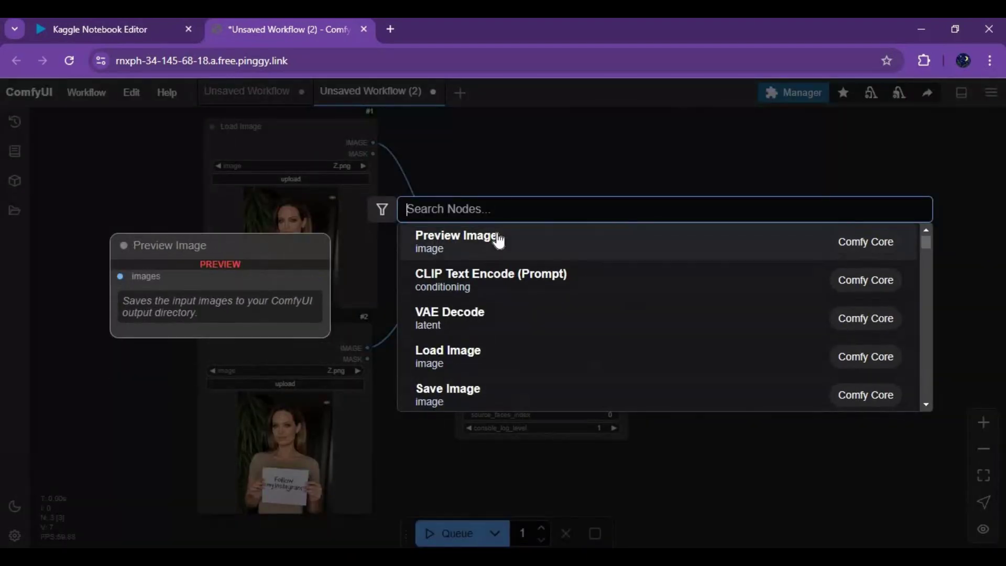
{"action": "left_click", "coordinate": [498, 237]}
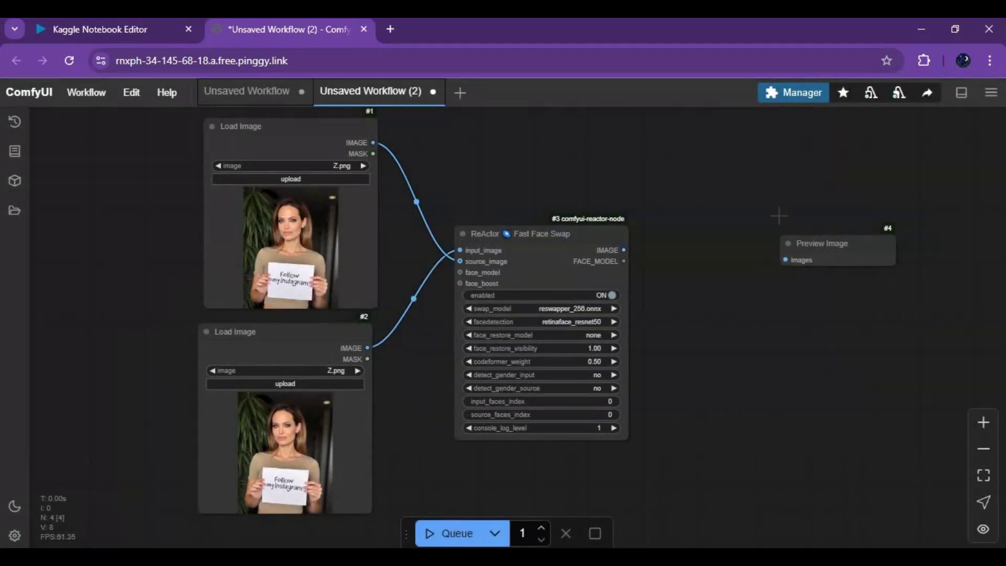
{"action": "left_click_drag", "start_coordinate": [792, 266], "coordinate": [723, 206]}
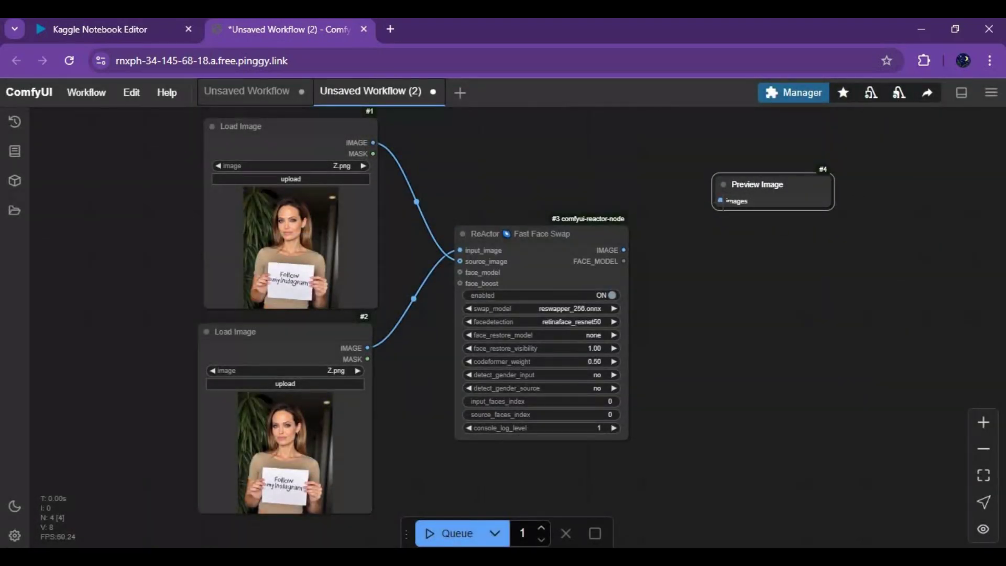
{"action": "left_click_drag", "start_coordinate": [721, 202], "coordinate": [623, 250]}
Set swap_model to inswapper_128.onnx, keeping retinaface_resnet50 detection and no face restoration
{"action": "left_click", "coordinate": [560, 308]}
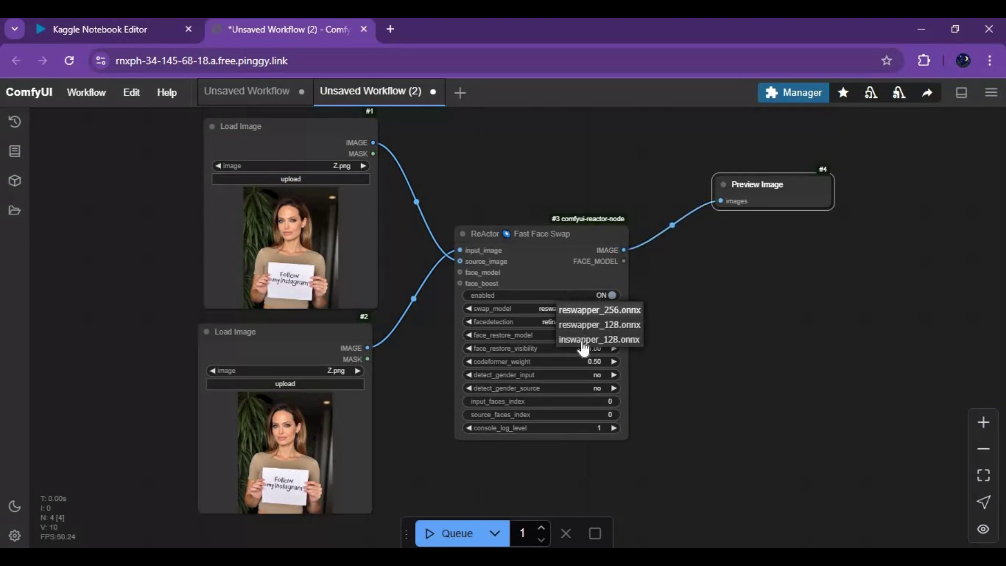
{"action": "left_click", "coordinate": [572, 338]}
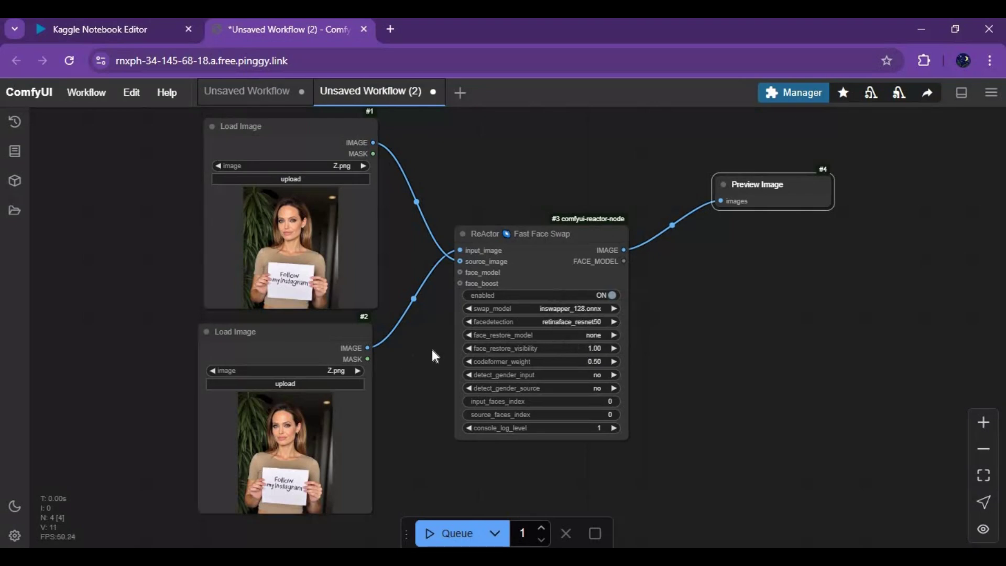
{"action": "left_click", "coordinate": [583, 322]}
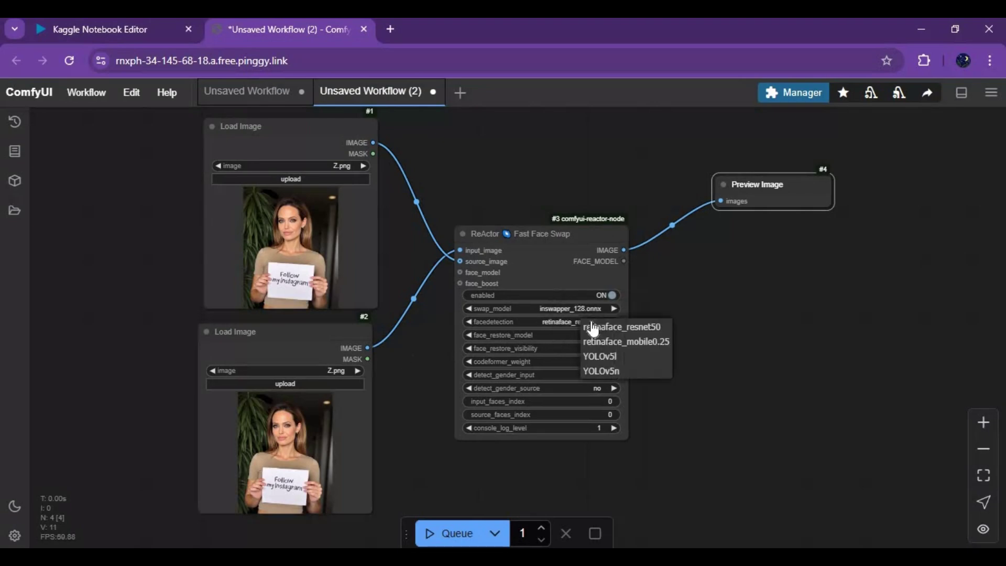
{"action": "left_click", "coordinate": [671, 346]}
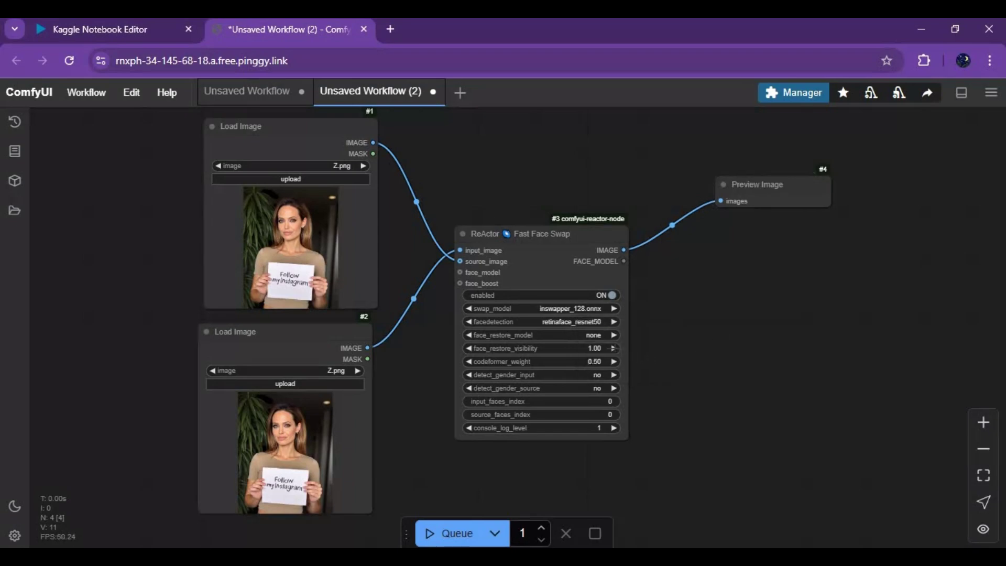
{"action": "left_click", "coordinate": [539, 335]}
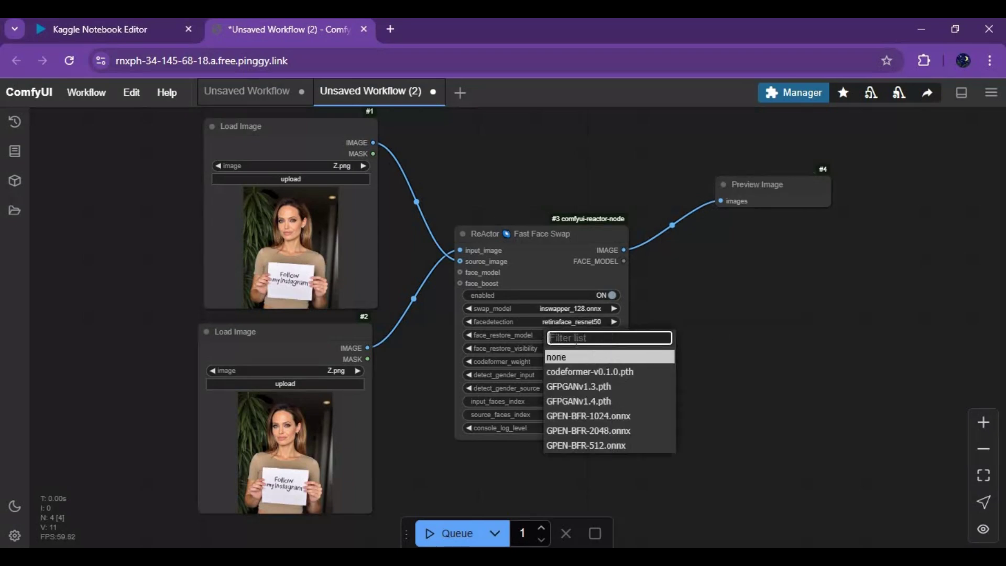
{"action": "left_click", "coordinate": [756, 371]}
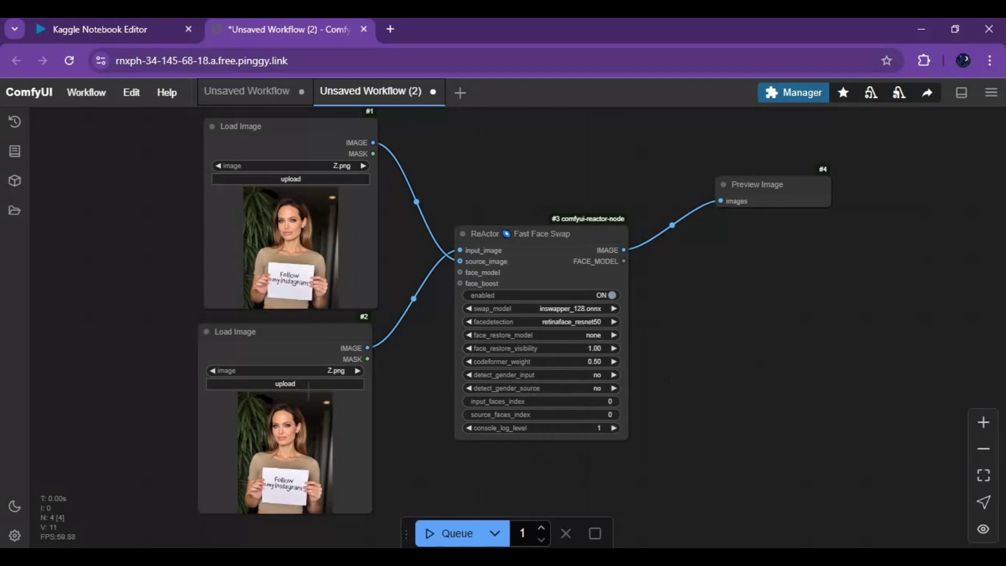
Upload image (17).png through the Open dialog into the second Load Image node
{"action": "left_click", "coordinate": [305, 384]}
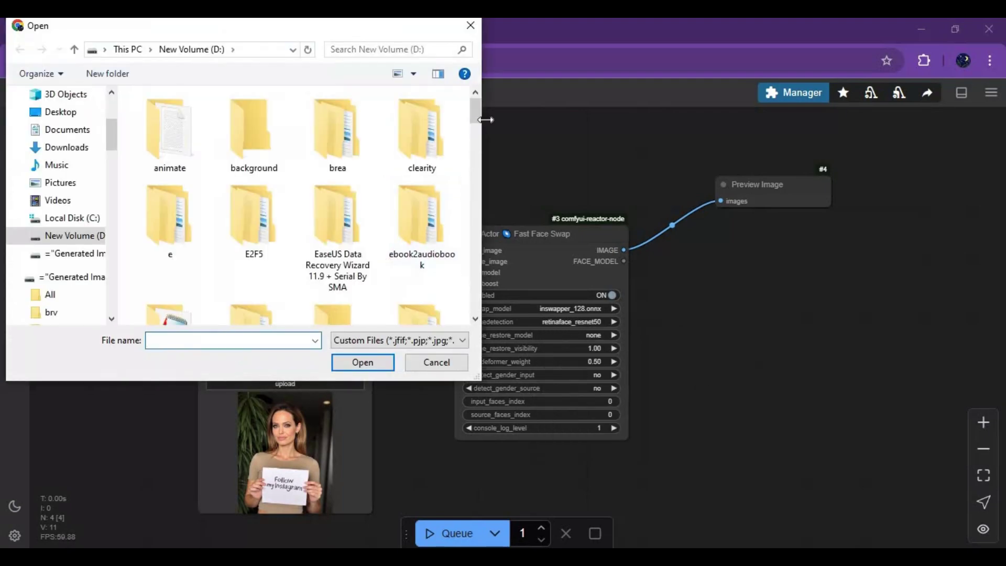
{"action": "left_click_drag", "start_coordinate": [476, 114], "coordinate": [477, 260]}
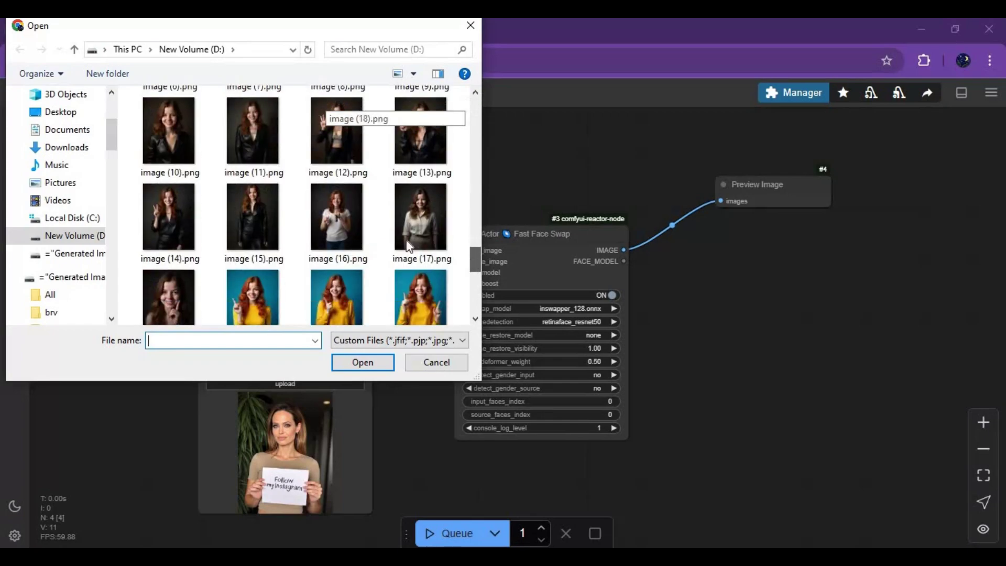
{"action": "left_click", "coordinate": [401, 221]}
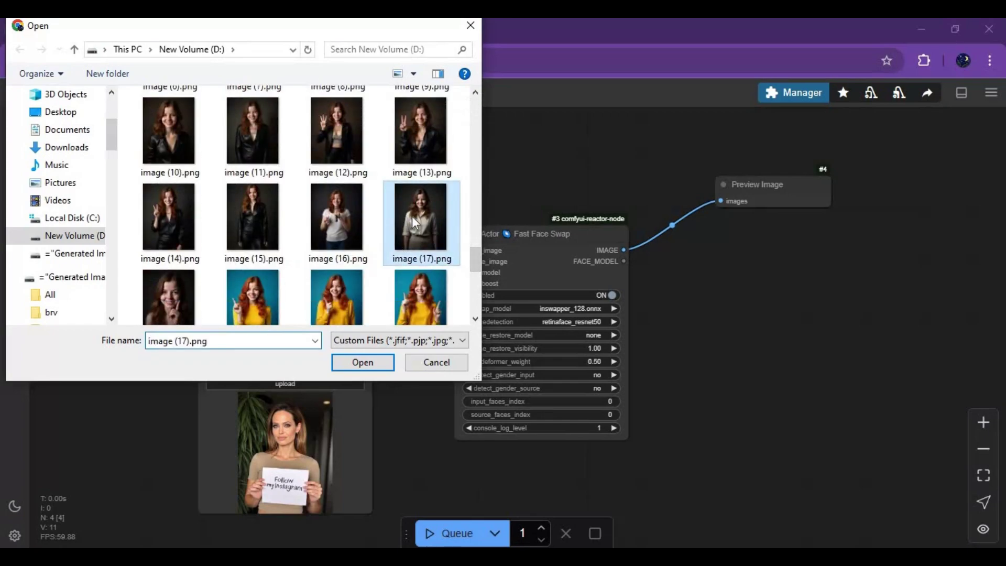
{"action": "double_click", "coordinate": [414, 217]}
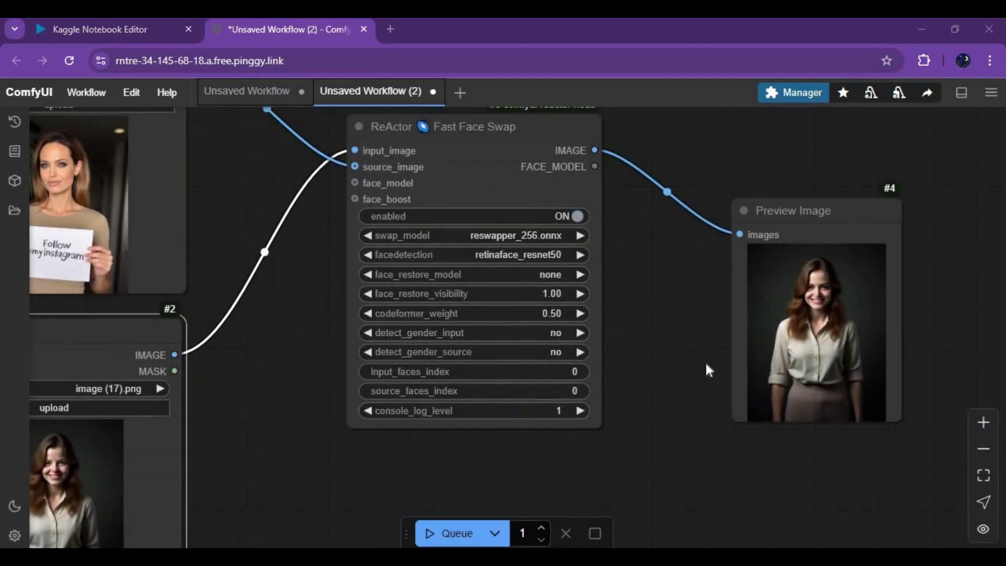
{"action": "scroll", "coordinate": [668, 393], "scroll_direction": "up", "scroll_amount": 4}
{"action": "scroll", "coordinate": [670, 391], "scroll_direction": "up", "scroll_amount": 5}
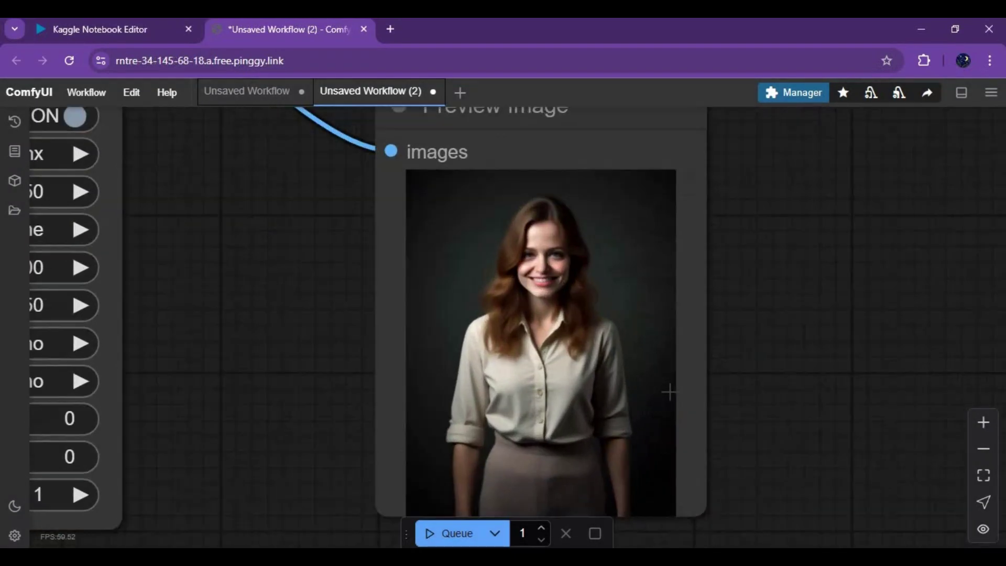
{"action": "scroll", "coordinate": [669, 392], "scroll_direction": "down", "scroll_amount": 5}
{"action": "scroll", "coordinate": [669, 392], "scroll_direction": "down", "scroll_amount": 5}
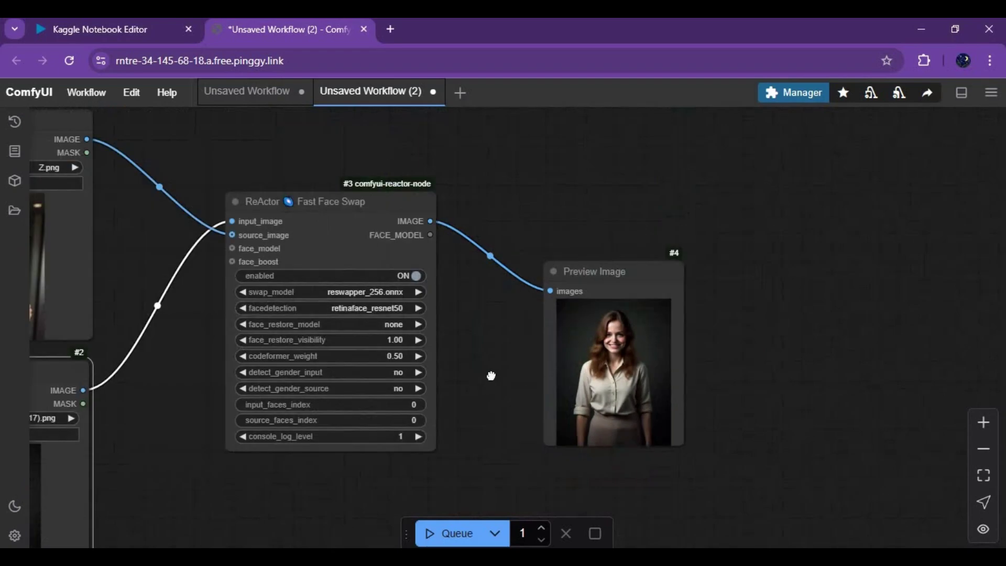
Pan the canvas to bring the whole workflow back into view
{"action": "left_click_drag", "start_coordinate": [650, 336], "coordinate": [798, 361]}
{"action": "scroll", "coordinate": [743, 348], "scroll_direction": "down", "scroll_amount": 2}
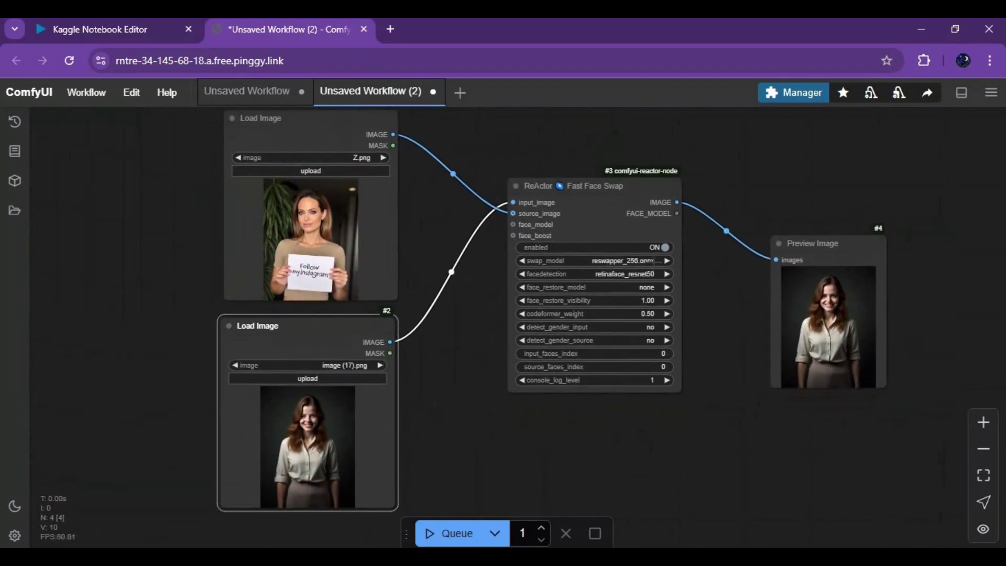
Switch ReActor's swap model to reswapper_128.onnx and queue the face swap
{"action": "left_click", "coordinate": [655, 266]}
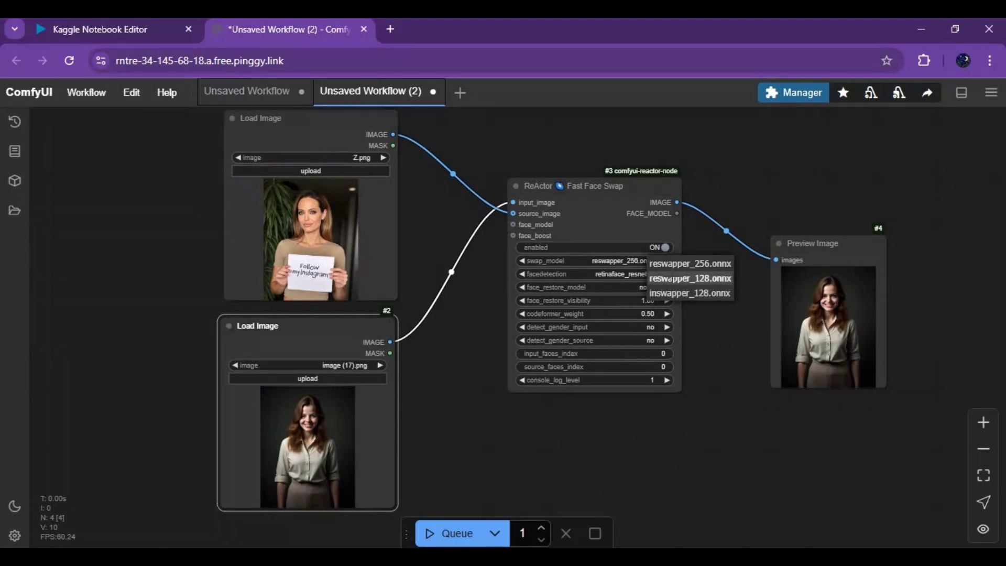
{"action": "left_click", "coordinate": [675, 279]}
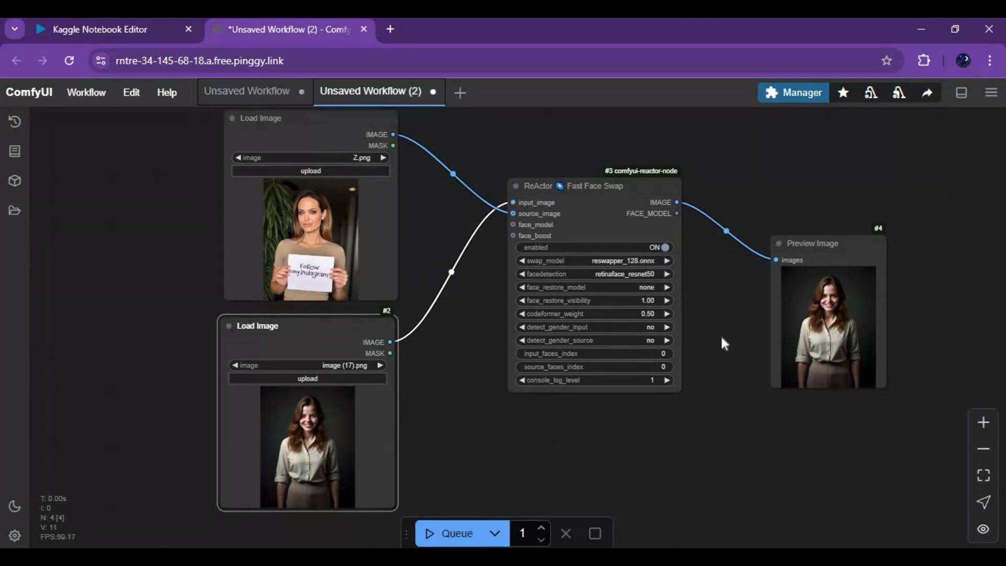
{"action": "left_click", "coordinate": [438, 535]}
{"action": "scroll", "coordinate": [770, 413], "scroll_direction": "up", "scroll_amount": 3}
{"action": "scroll", "coordinate": [766, 414], "scroll_direction": "up", "scroll_amount": 3}
{"action": "scroll", "coordinate": [767, 412], "scroll_direction": "down", "scroll_amount": 3}
{"action": "scroll", "coordinate": [769, 413], "scroll_direction": "down", "scroll_amount": 3}
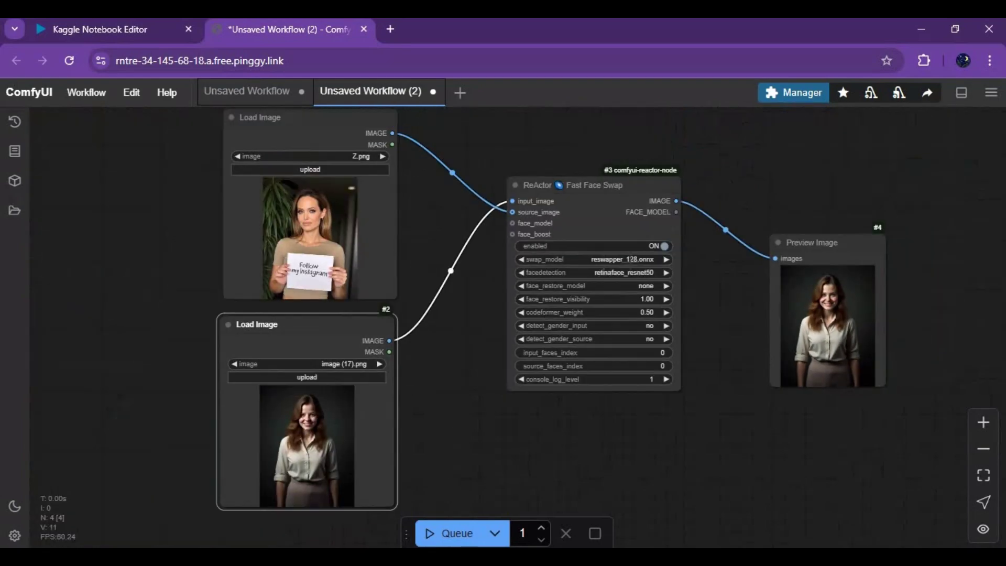
Switch the swap model back to inswapper_128.onnx and queue the face swap again
{"action": "left_click", "coordinate": [640, 259]}
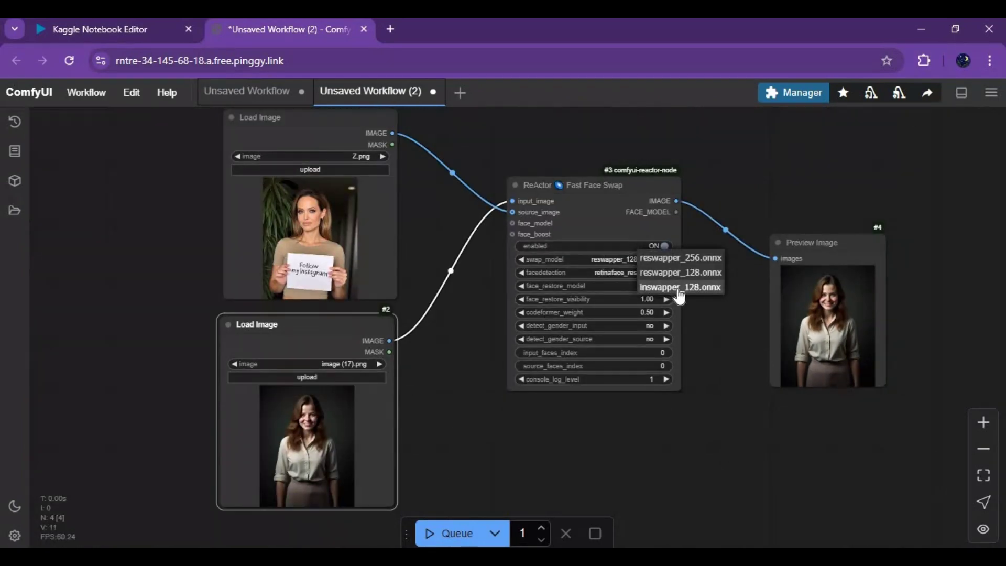
{"action": "left_click", "coordinate": [667, 288]}
{"action": "left_click", "coordinate": [458, 533]}
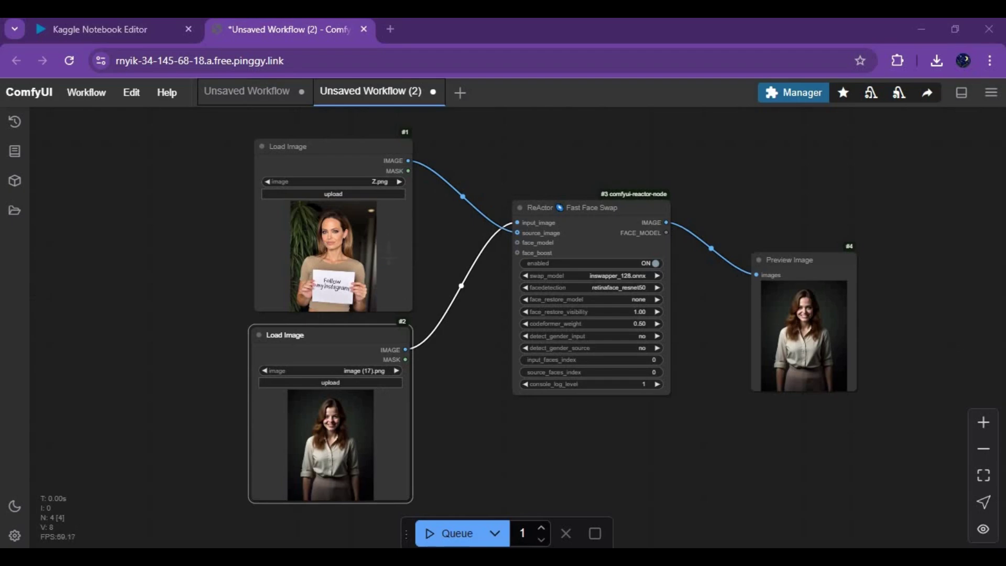
Remove the duplicate Load Image node and add a Load Video (Upload) node
{"action": "right_click", "coordinate": [360, 198]}
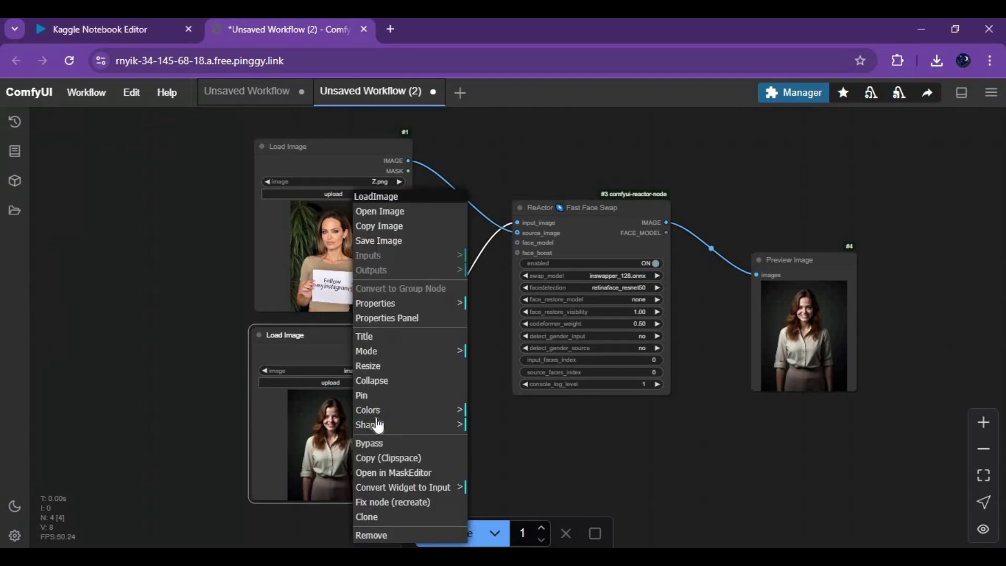
{"action": "left_click", "coordinate": [383, 537]}
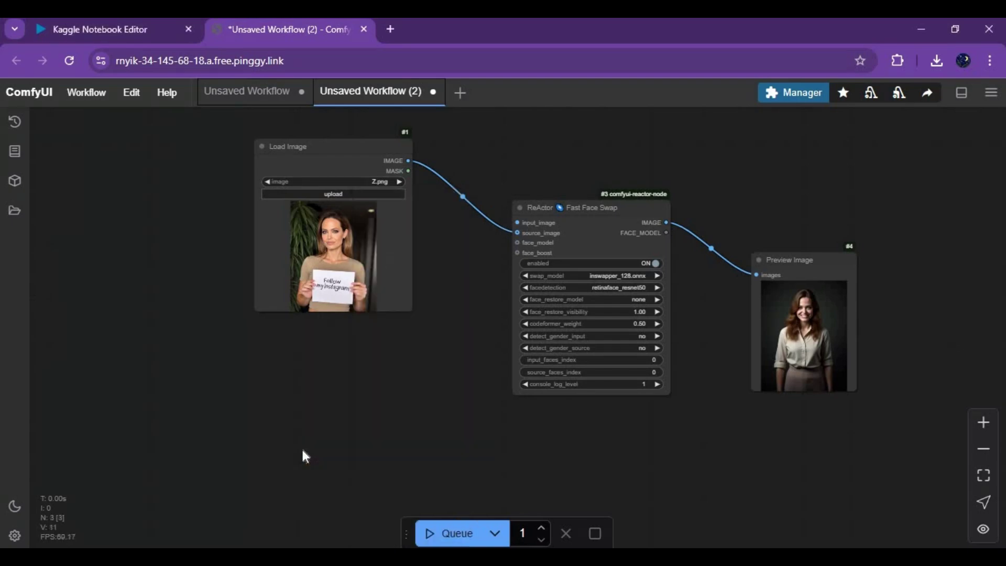
{"action": "double_click", "coordinate": [314, 423]}
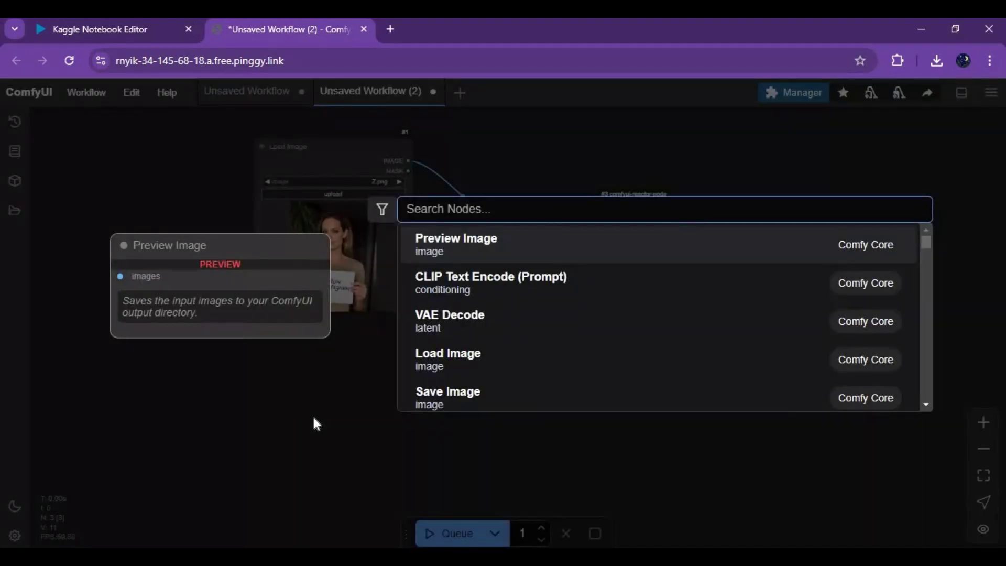
{"action": "type", "text": "loa"}
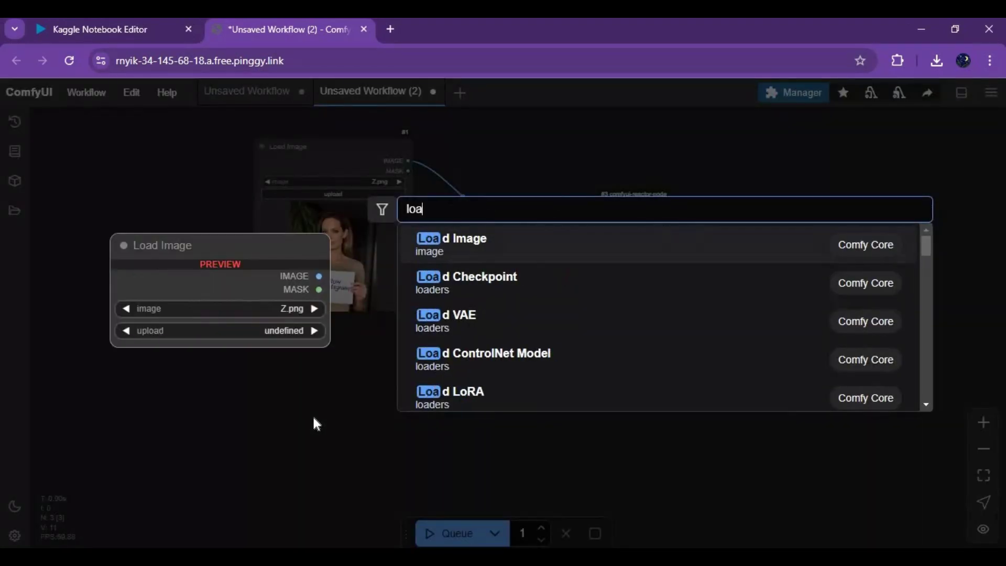
{"action": "type", "text": "d "}
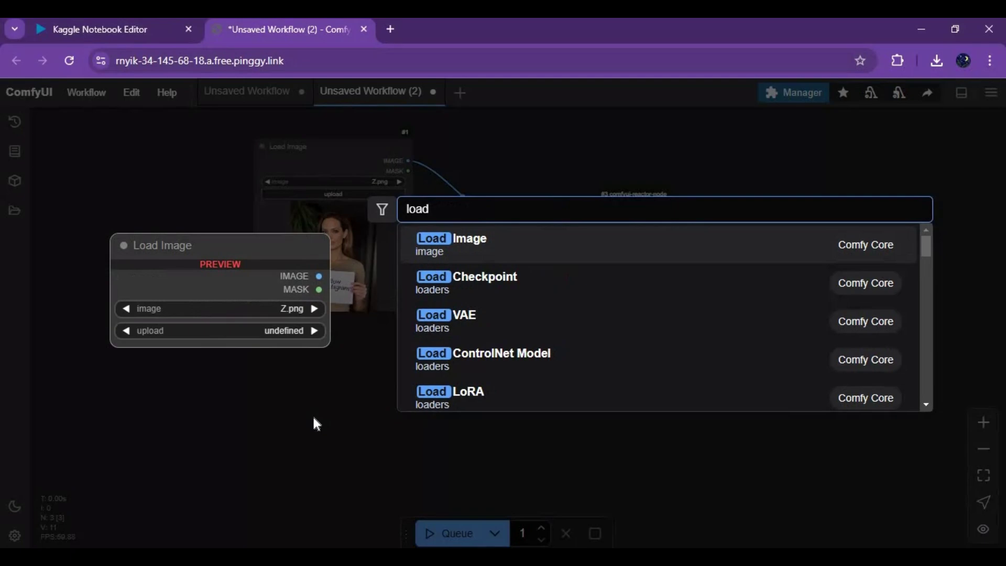
{"action": "type", "text": "v"}
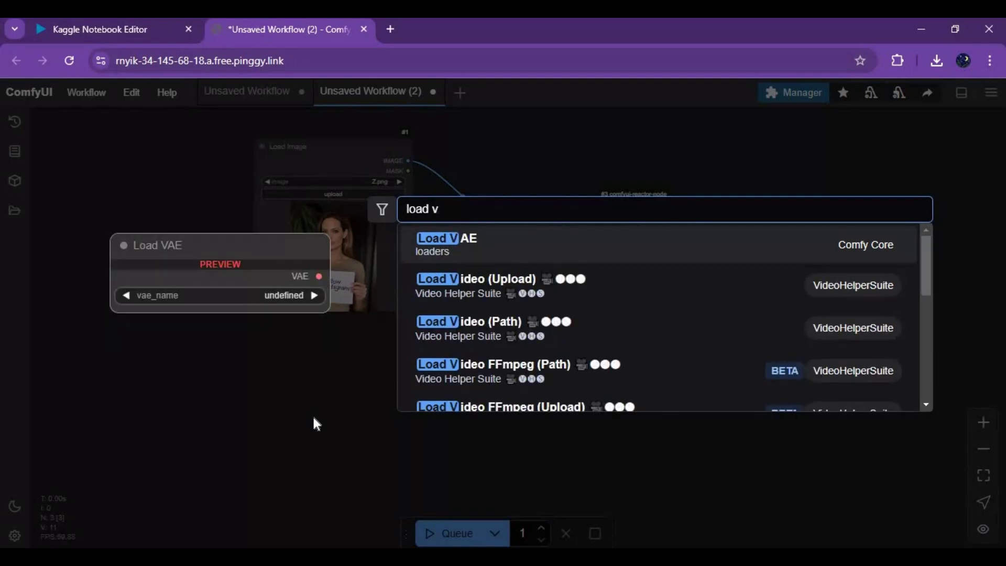
{"action": "left_click", "coordinate": [493, 279]}
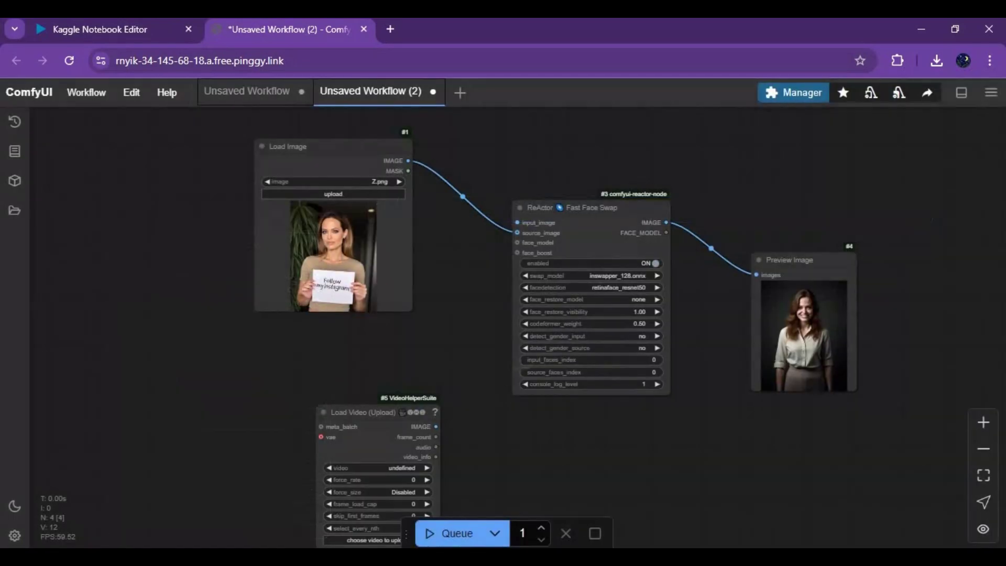
Connect Load Video's IMAGE output to ReActor's input_image, then begin choosing a video to upload
{"action": "left_click_drag", "start_coordinate": [377, 438], "coordinate": [321, 392]}
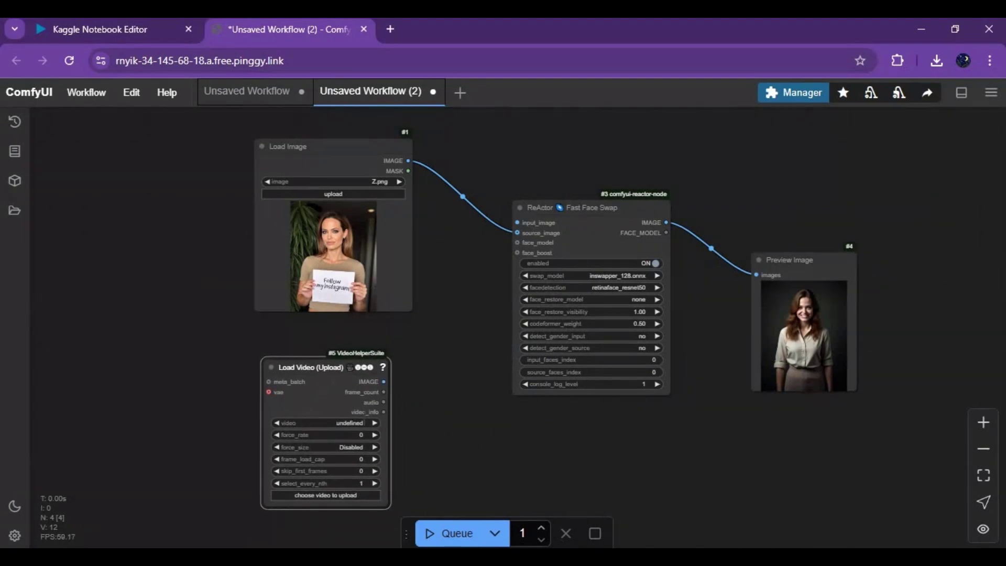
{"action": "mouse_move", "coordinate": [384, 381]}
{"action": "left_mouse_down"}
{"action": "mouse_move", "coordinate": [483, 253]}
{"action": "mouse_move", "coordinate": [519, 233]}
{"action": "left_mouse_up"}
{"action": "left_click", "coordinate": [330, 496]}
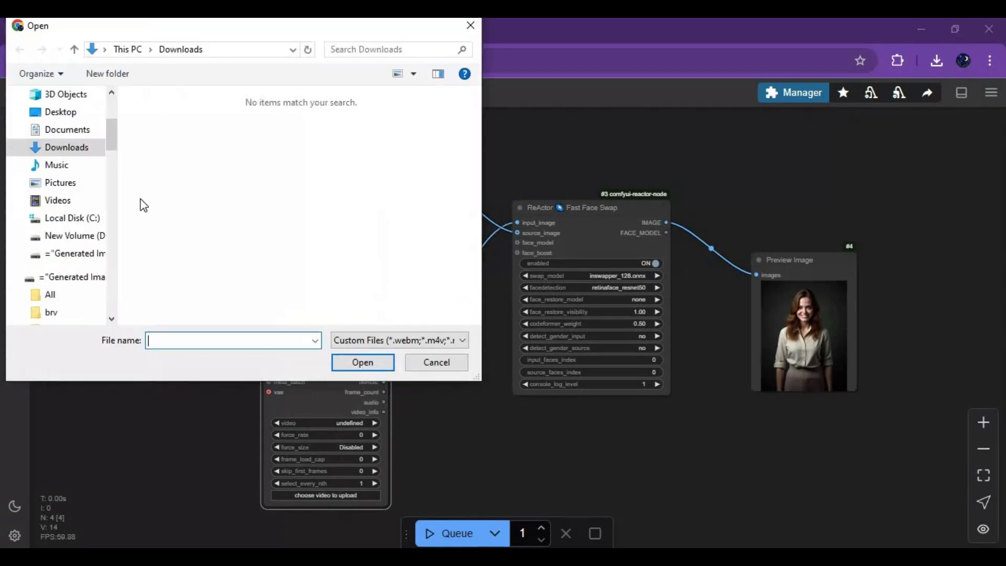
Load audio_0_retri_0 (1).mp4 from New Volume (D:) into the Load Video node
{"action": "left_click", "coordinate": [74, 235]}
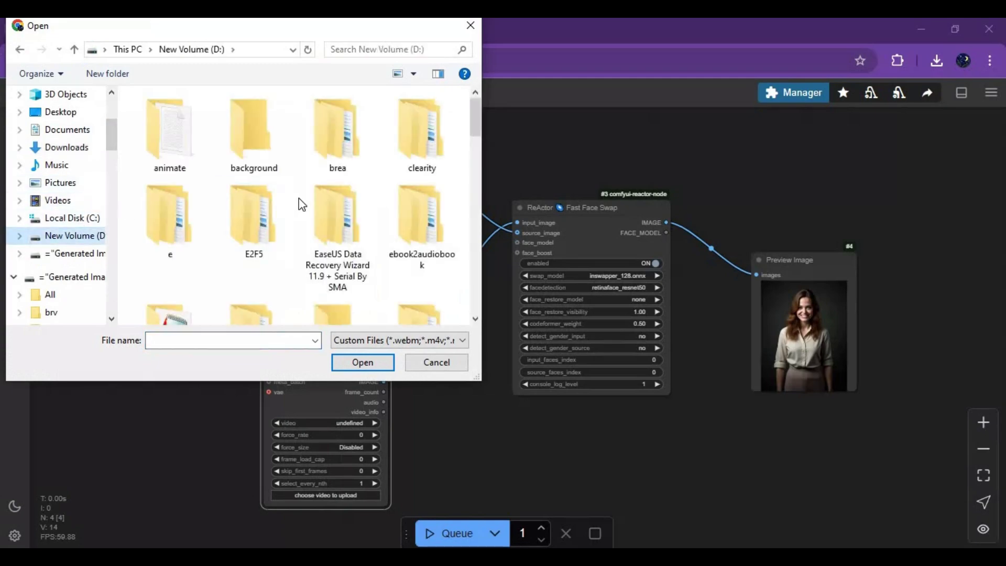
{"action": "scroll", "coordinate": [299, 201], "scroll_direction": "down", "scroll_amount": 5}
{"action": "scroll", "coordinate": [299, 203], "scroll_direction": "down", "scroll_amount": 2}
{"action": "scroll", "coordinate": [299, 201], "scroll_direction": "down", "scroll_amount": 5}
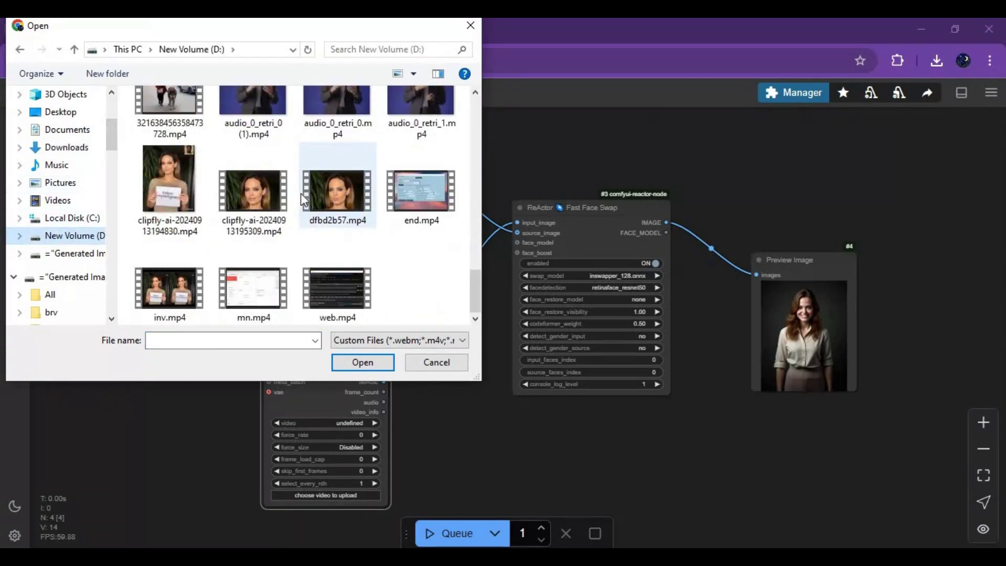
{"action": "scroll", "coordinate": [301, 194], "scroll_direction": "up", "scroll_amount": 1}
{"action": "scroll", "coordinate": [299, 192], "scroll_direction": "up", "scroll_amount": 4}
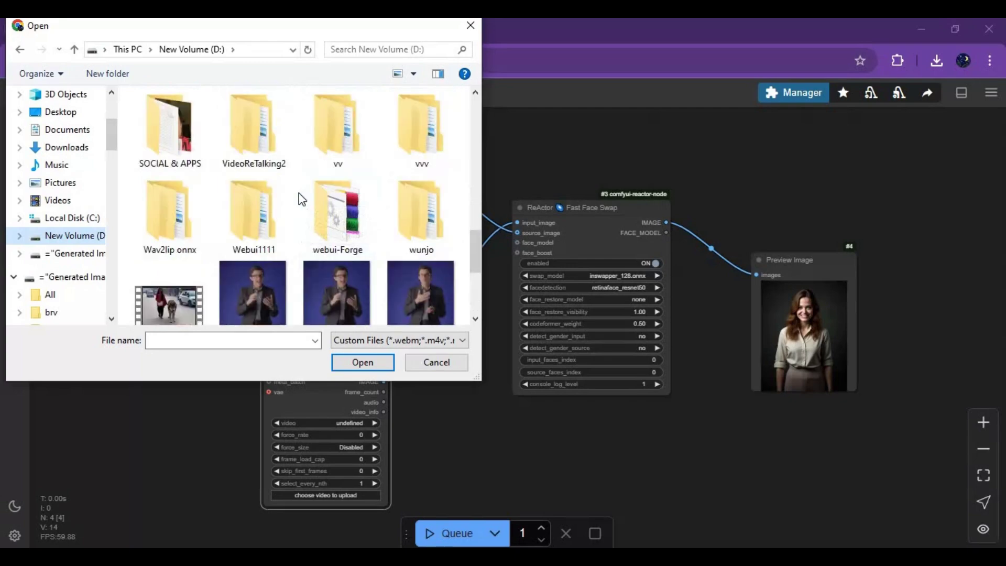
{"action": "scroll", "coordinate": [299, 198], "scroll_direction": "down", "scroll_amount": 2}
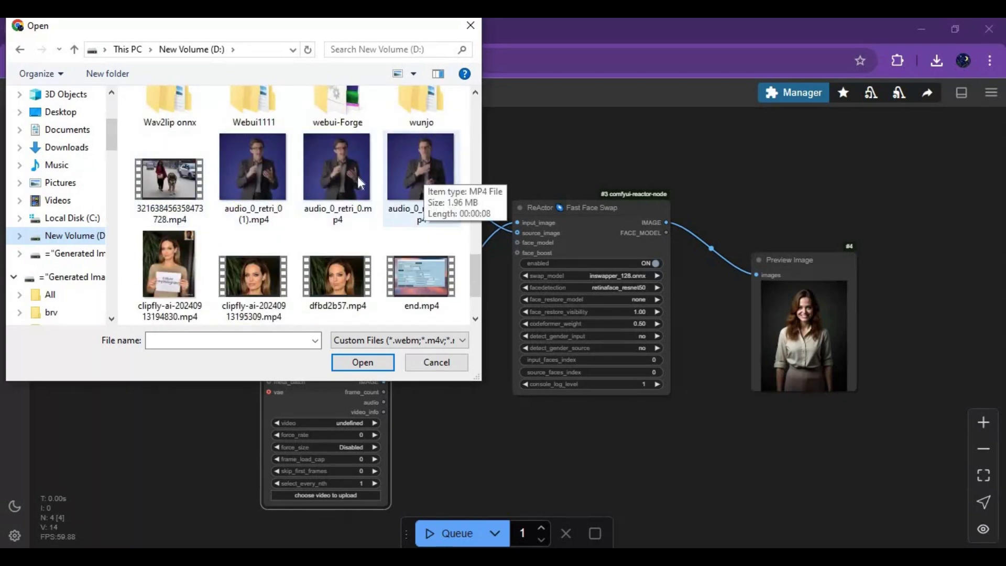
{"action": "double_click", "coordinate": [278, 179]}
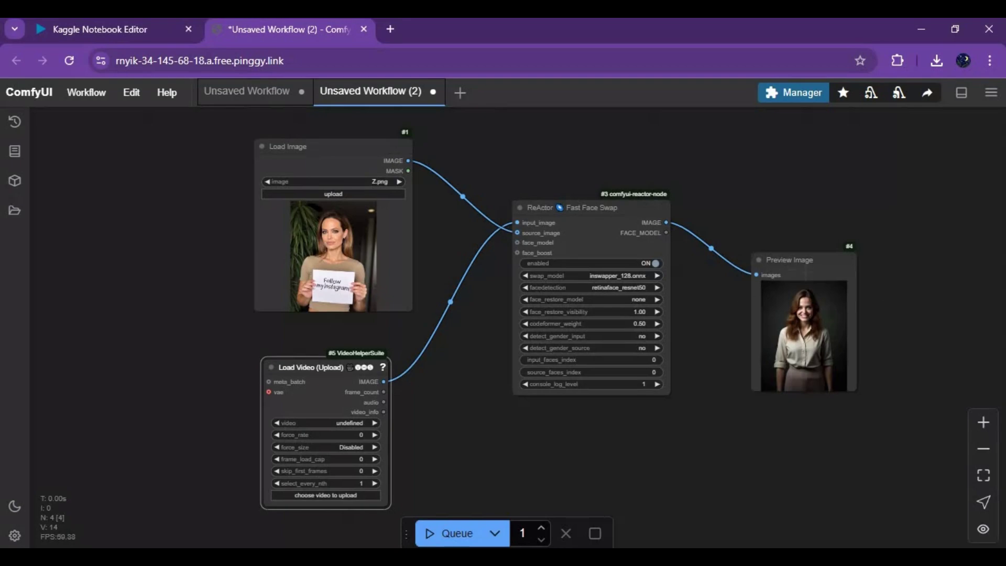
Delete the Preview Image node and add a Video Combine node in its place
{"action": "right_click", "coordinate": [802, 331]}
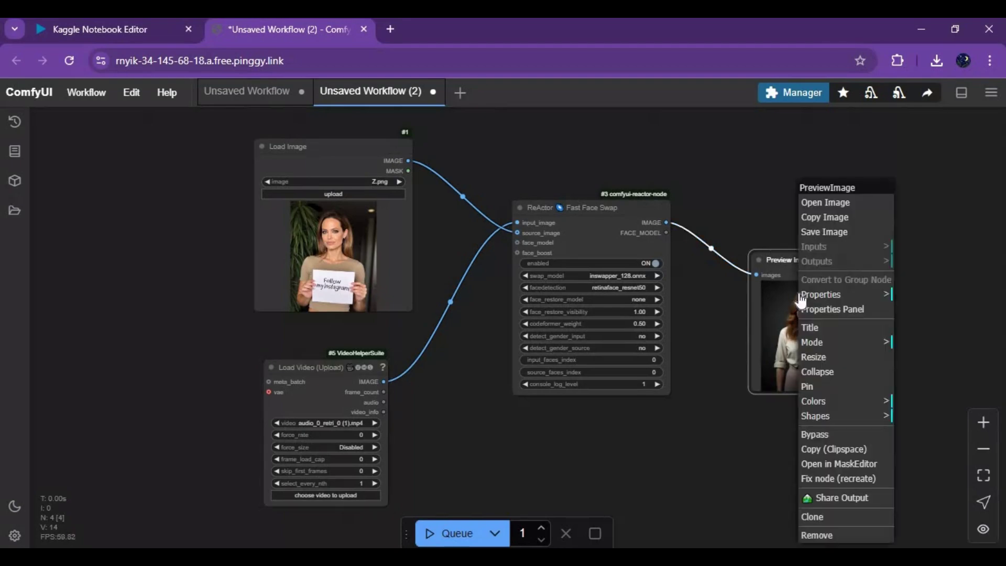
{"action": "left_click", "coordinate": [826, 535]}
{"action": "double_click", "coordinate": [837, 295]}
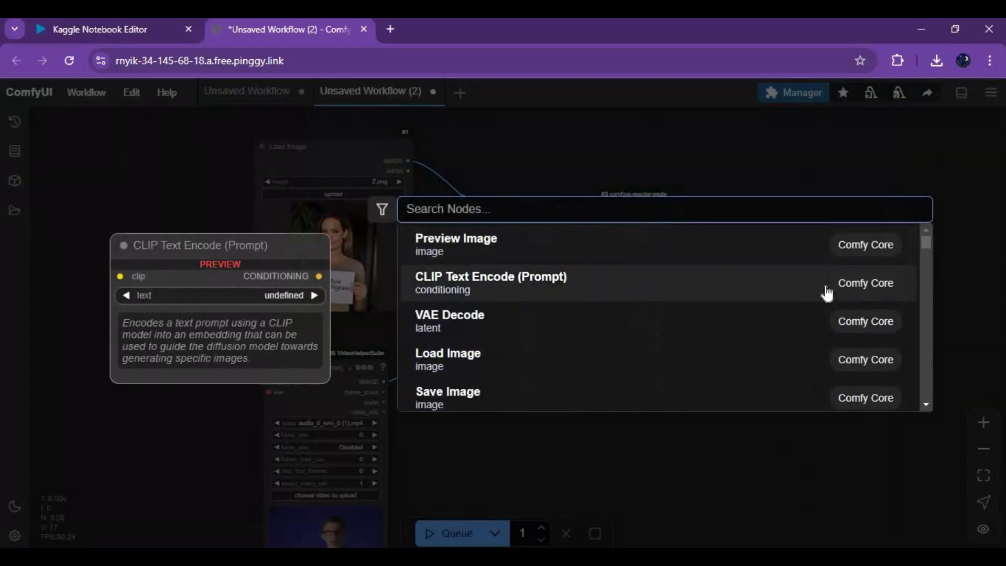
{"action": "type", "text": "c"}
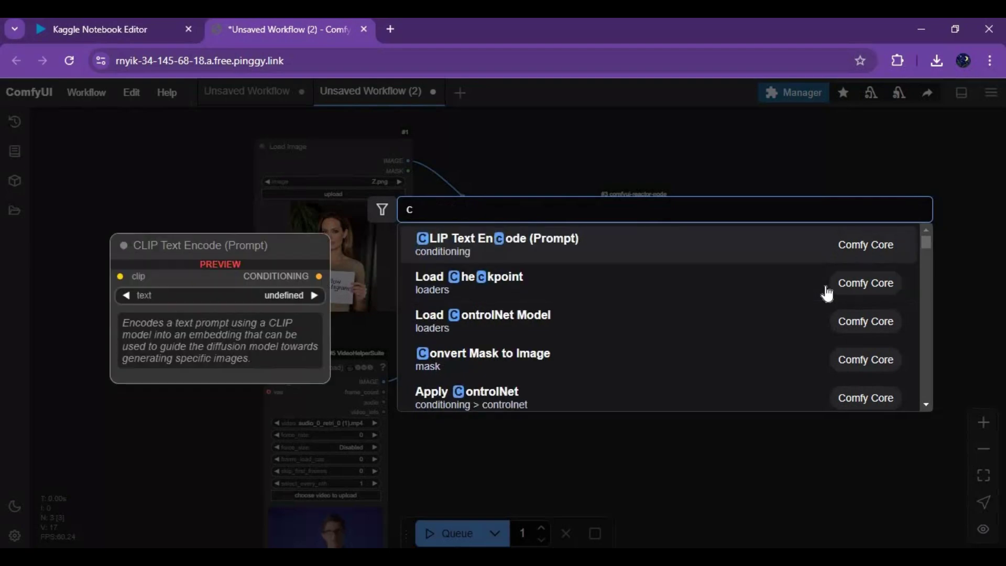
{"action": "type", "text": "om"}
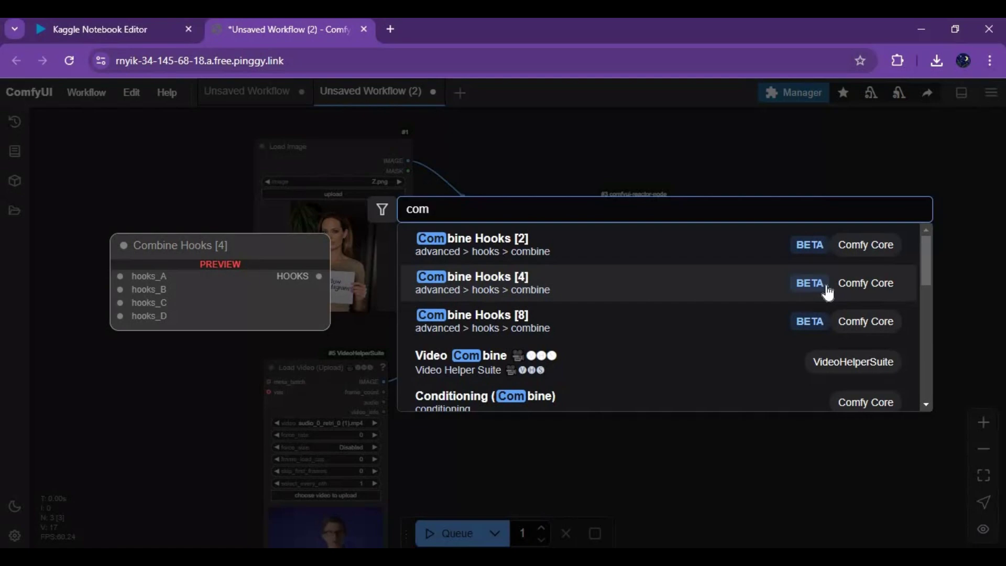
{"action": "type", "text": "bin"}
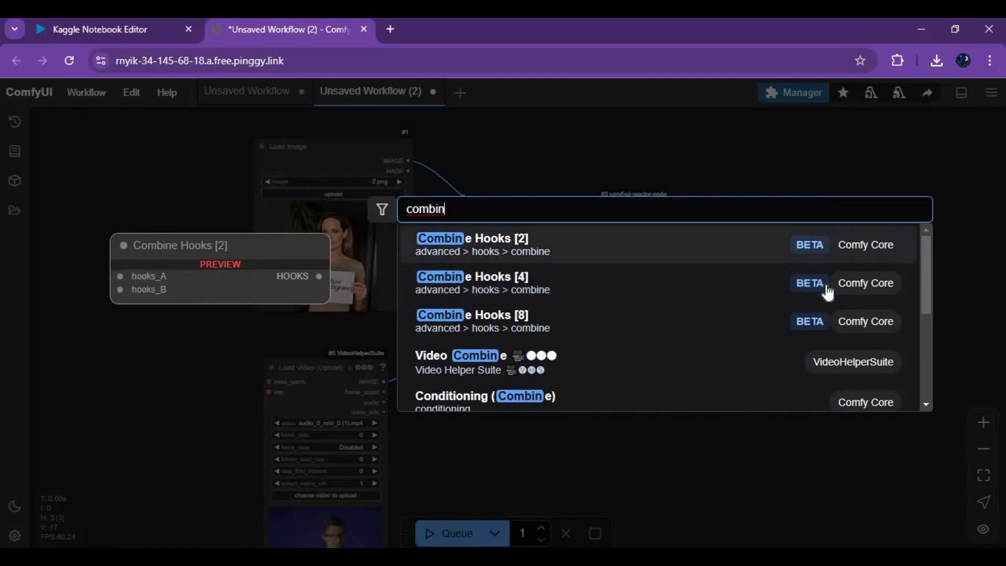
{"action": "type", "text": "e v"}
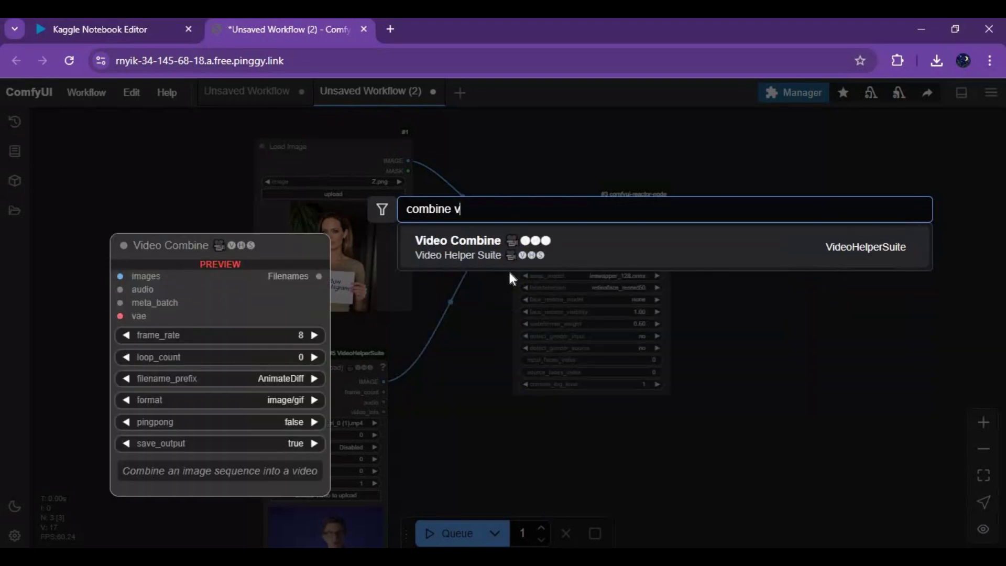
{"action": "left_click", "coordinate": [451, 252]}
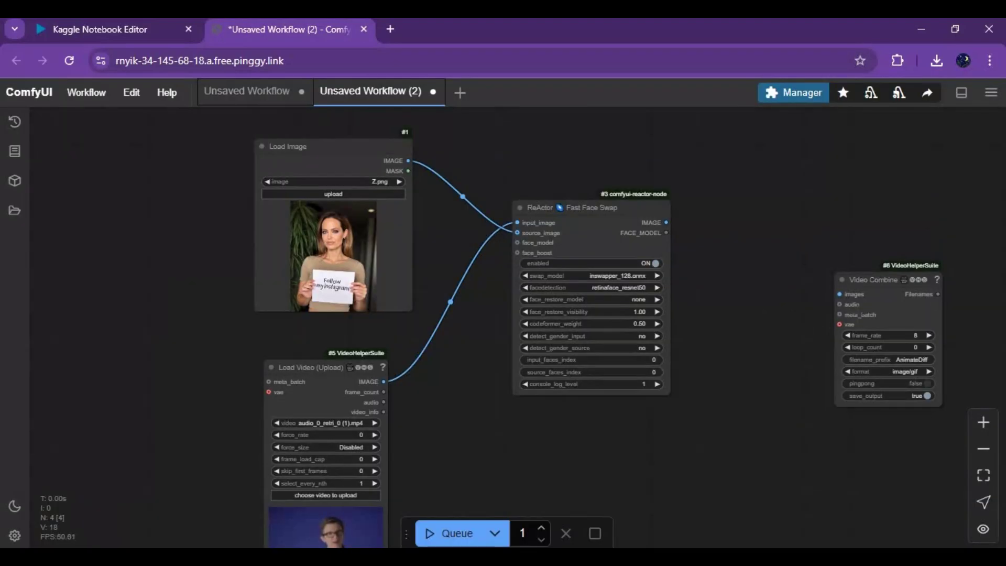
Move Video Combine beside ReActor and link ReActor's IMAGE output to its images input
{"action": "left_click_drag", "start_coordinate": [893, 320], "coordinate": [836, 258]}
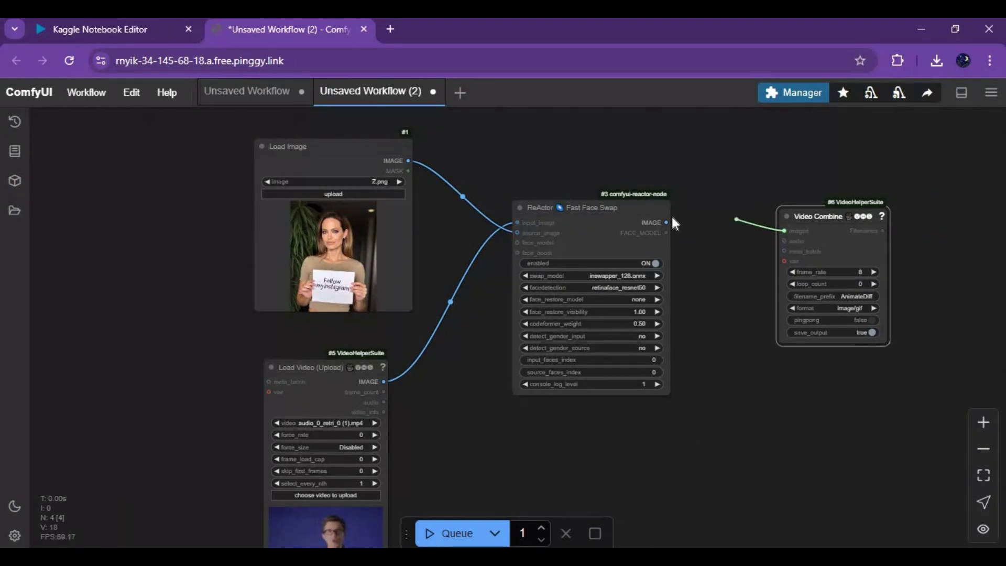
{"action": "left_click_drag", "start_coordinate": [788, 232], "coordinate": [672, 220]}
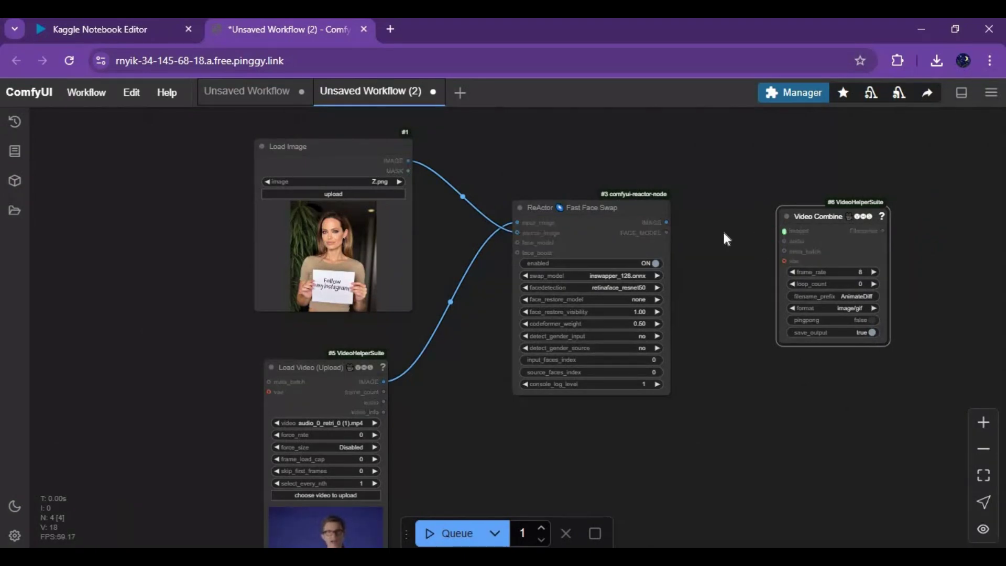
{"action": "left_click_drag", "start_coordinate": [785, 230], "coordinate": [673, 206]}
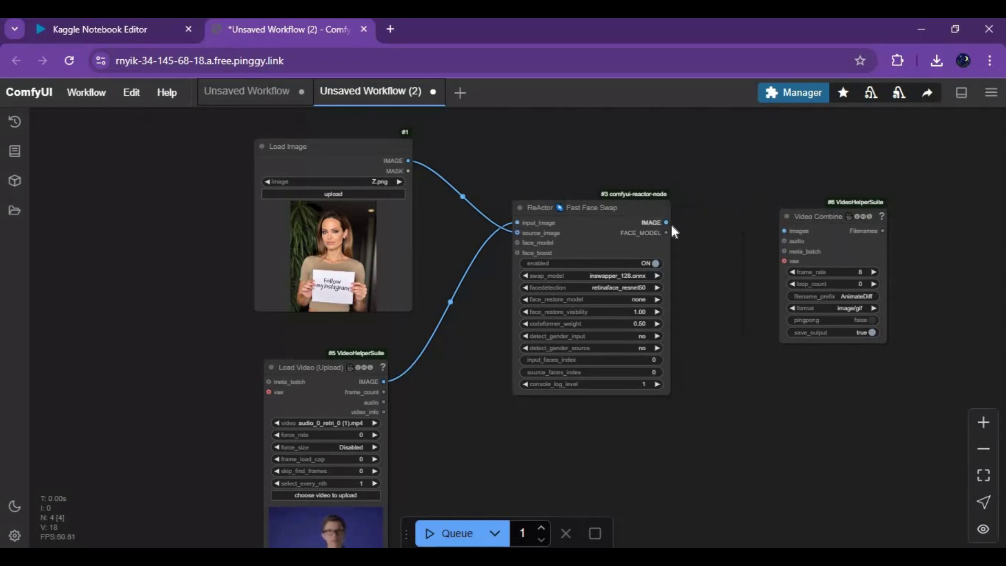
{"action": "left_click_drag", "start_coordinate": [666, 222], "coordinate": [784, 232]}
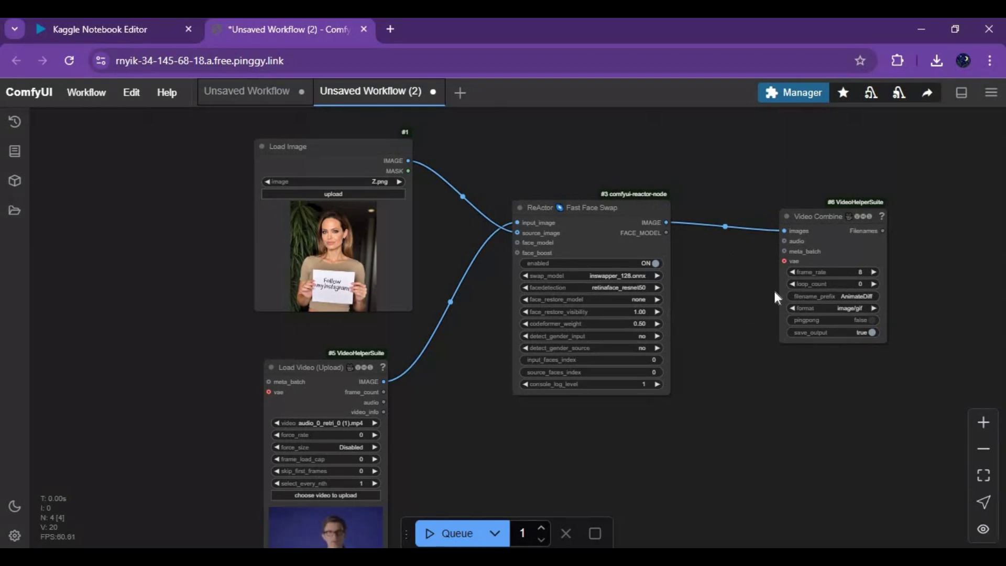
Queue the video face-swap workflow so Video Combine renders the swapped clip
{"action": "left_click", "coordinate": [462, 535]}
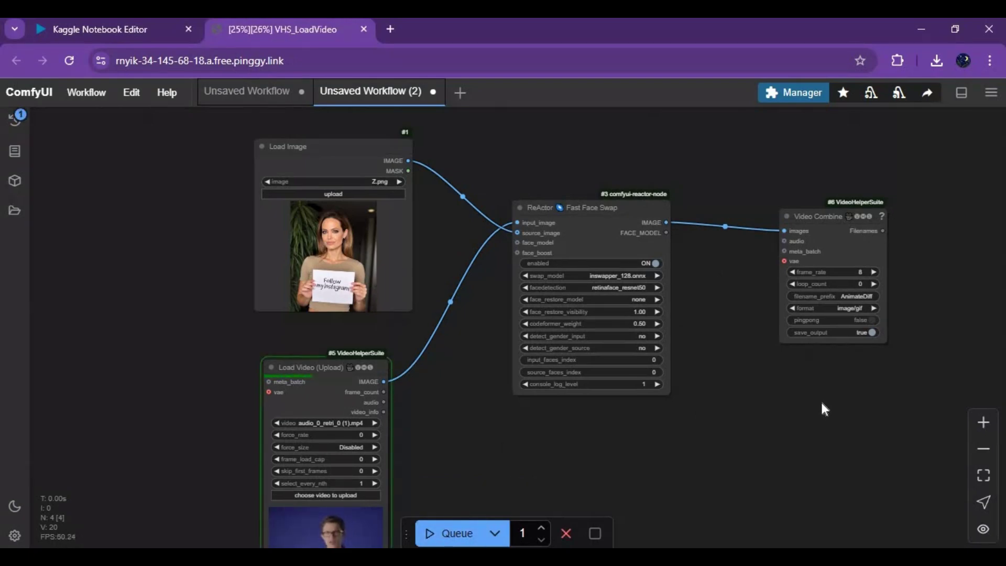